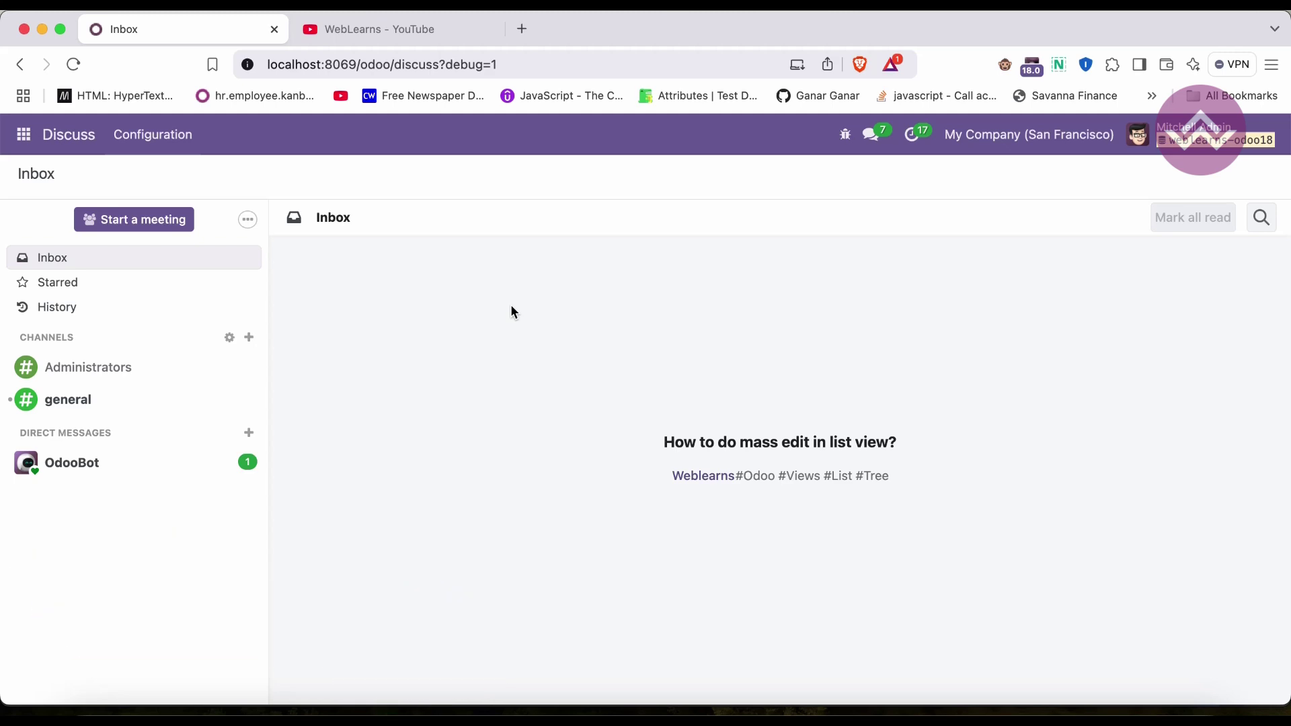
- Switch from the Odoo Discuss inbox to the WebLearns YouTube browser tab
left_click(434, 29)
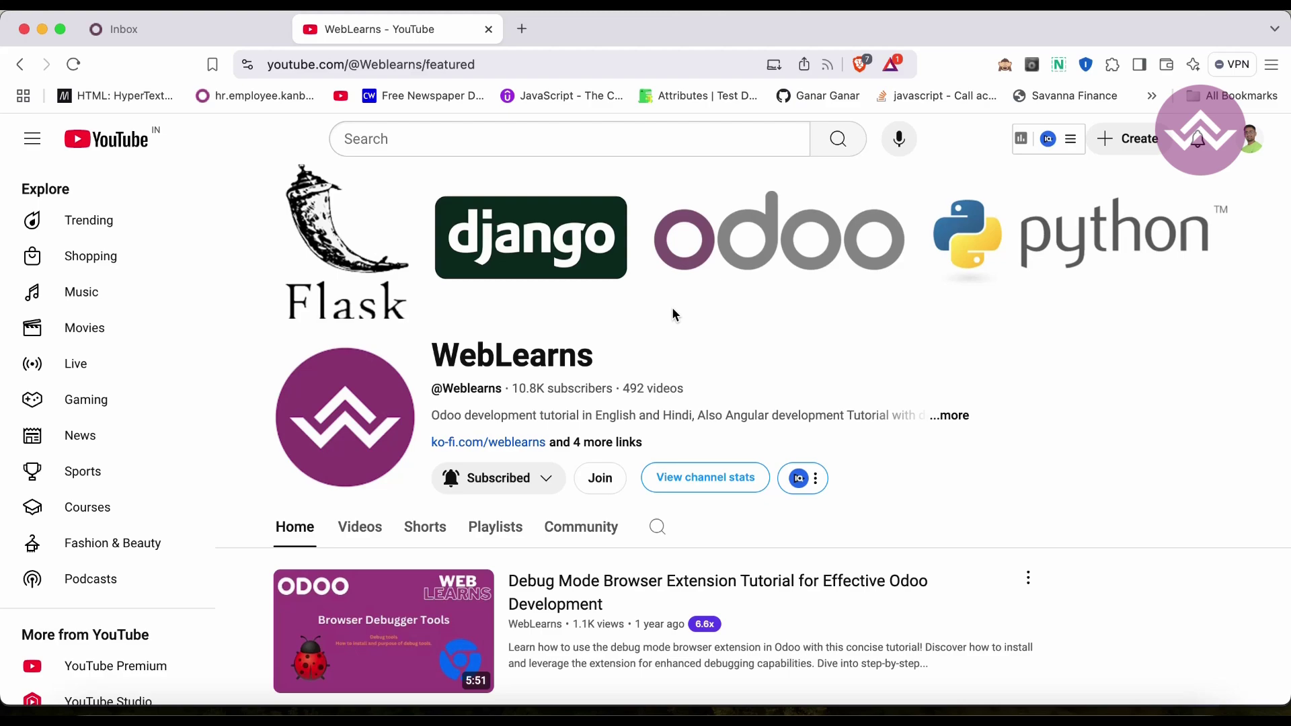
scroll(675, 315, "down", 3)
scroll(676, 315, "down", 5)
scroll(676, 315, "down", 4)
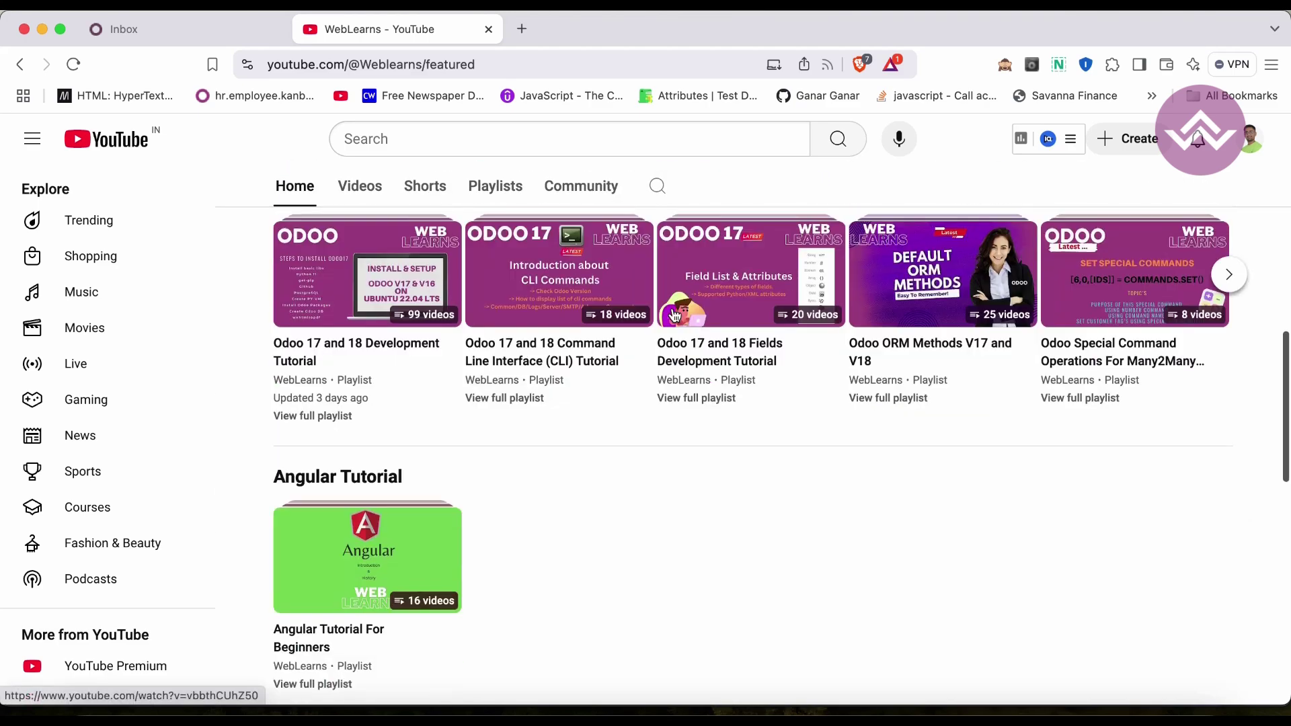
scroll(673, 314, "down", 1)
scroll(674, 314, "up", 2)
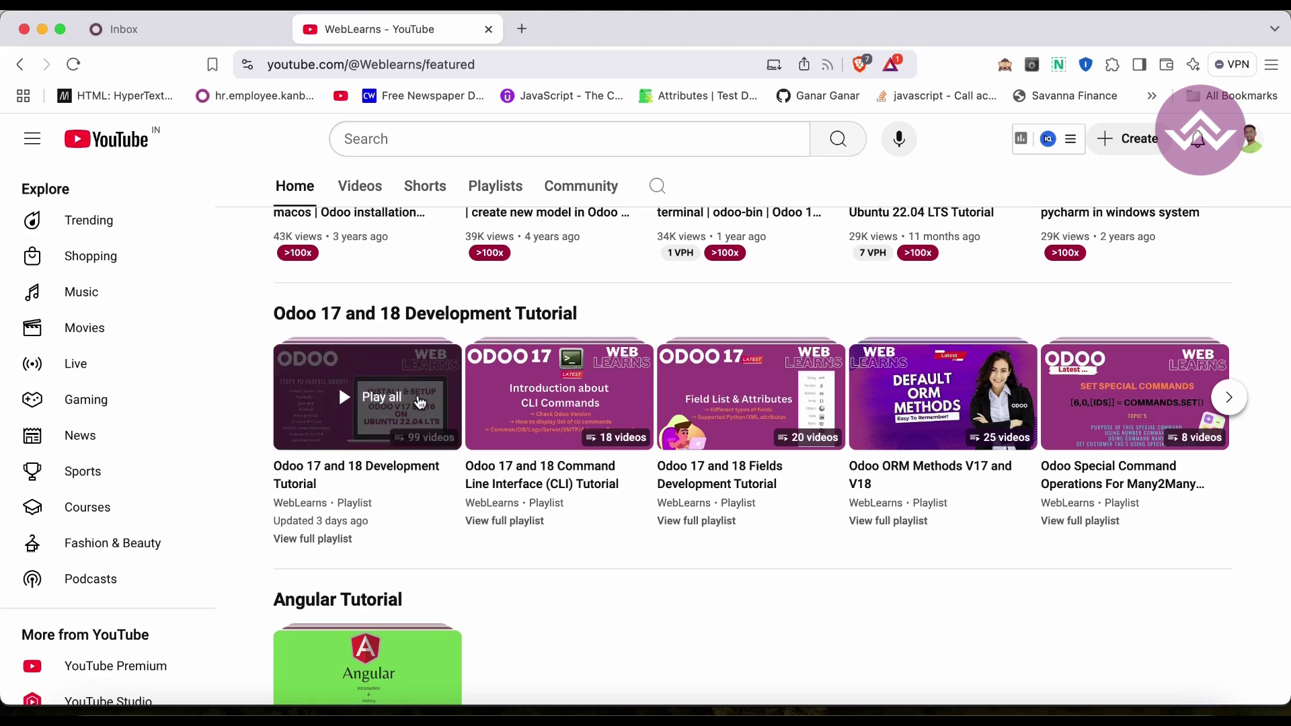
mouse_move(1133, 272)
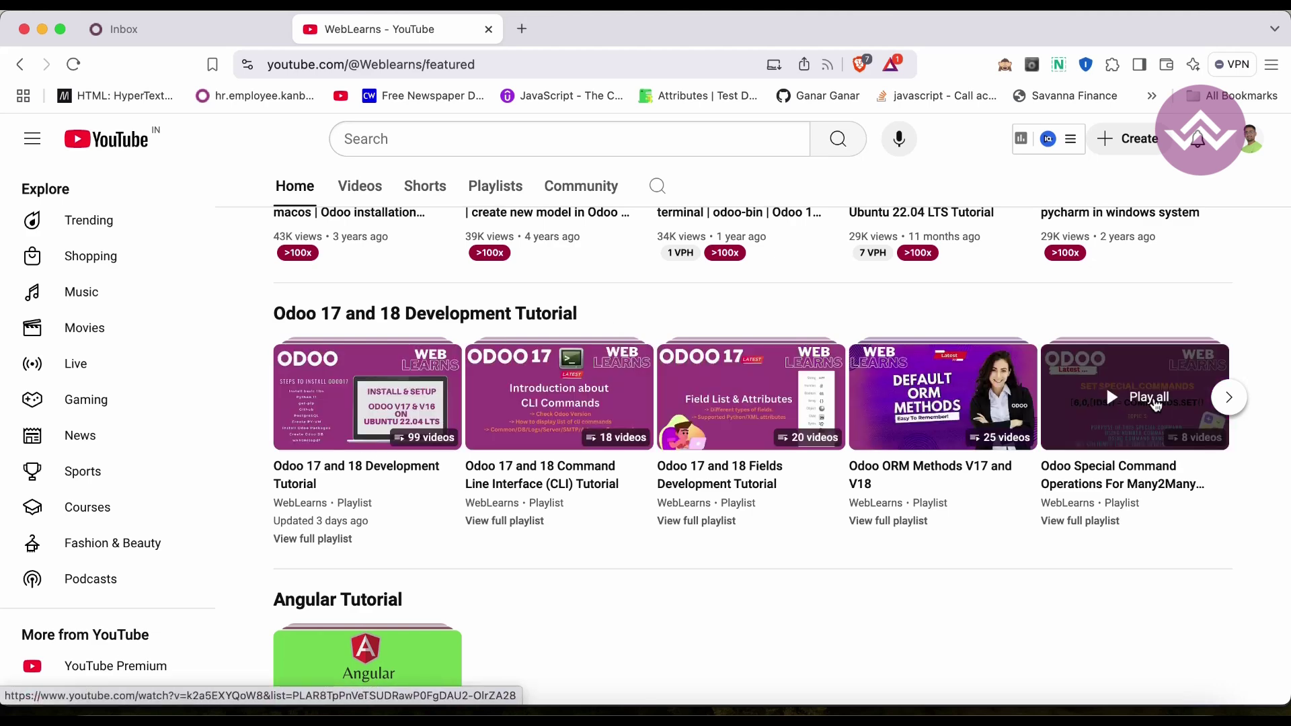
left_click(1230, 398)
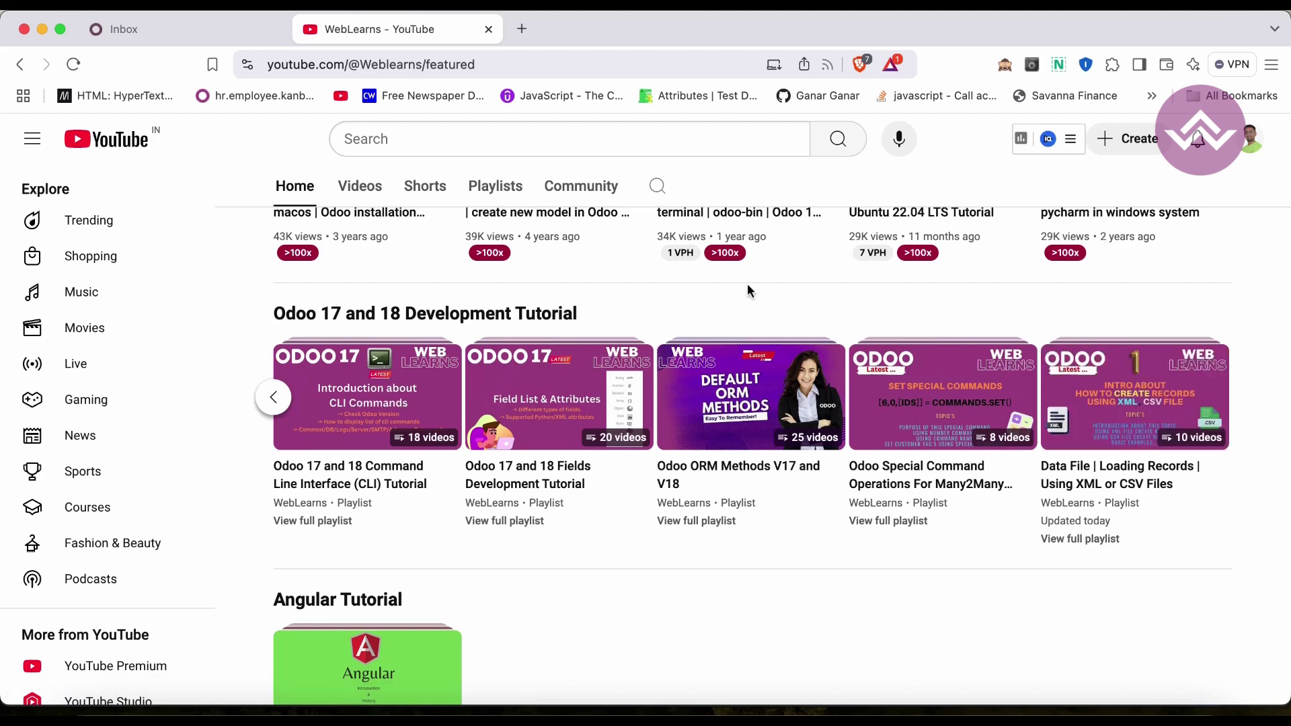
scroll(687, 306, "up", 15)
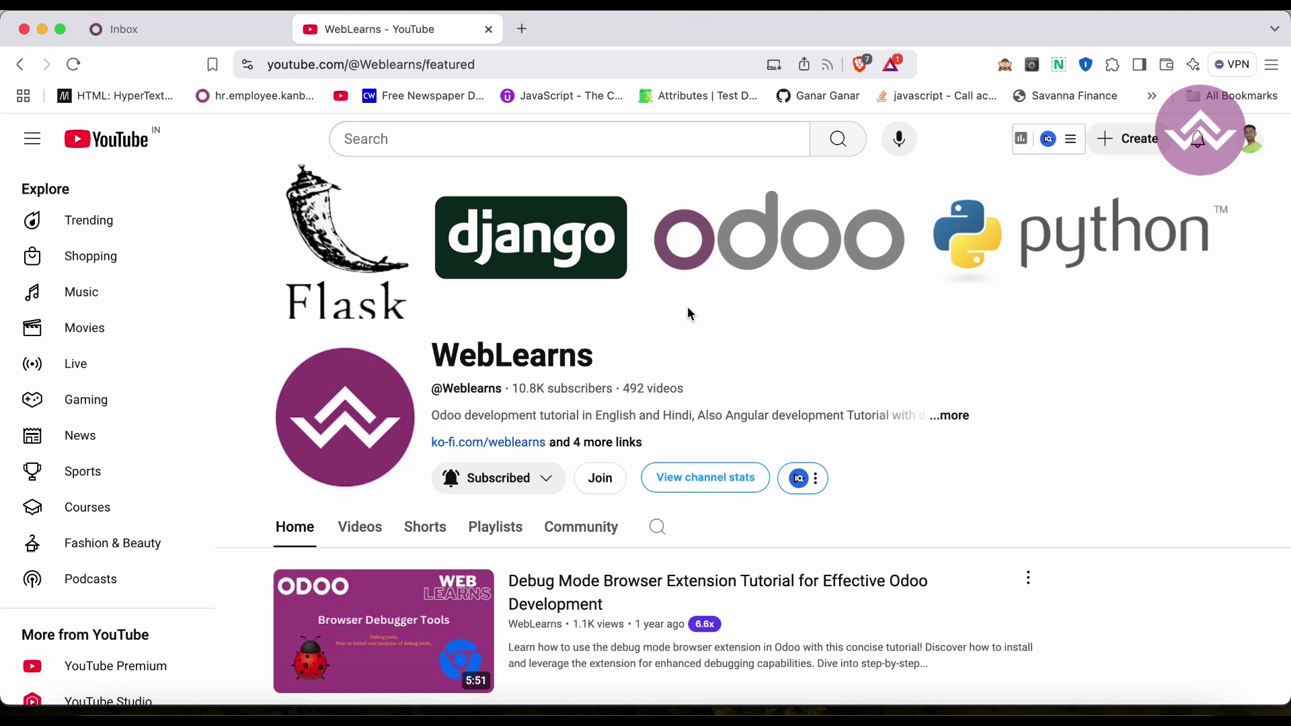
- Return to Odoo and open the Hobby list from Student > Weblearns
left_click(203, 28)
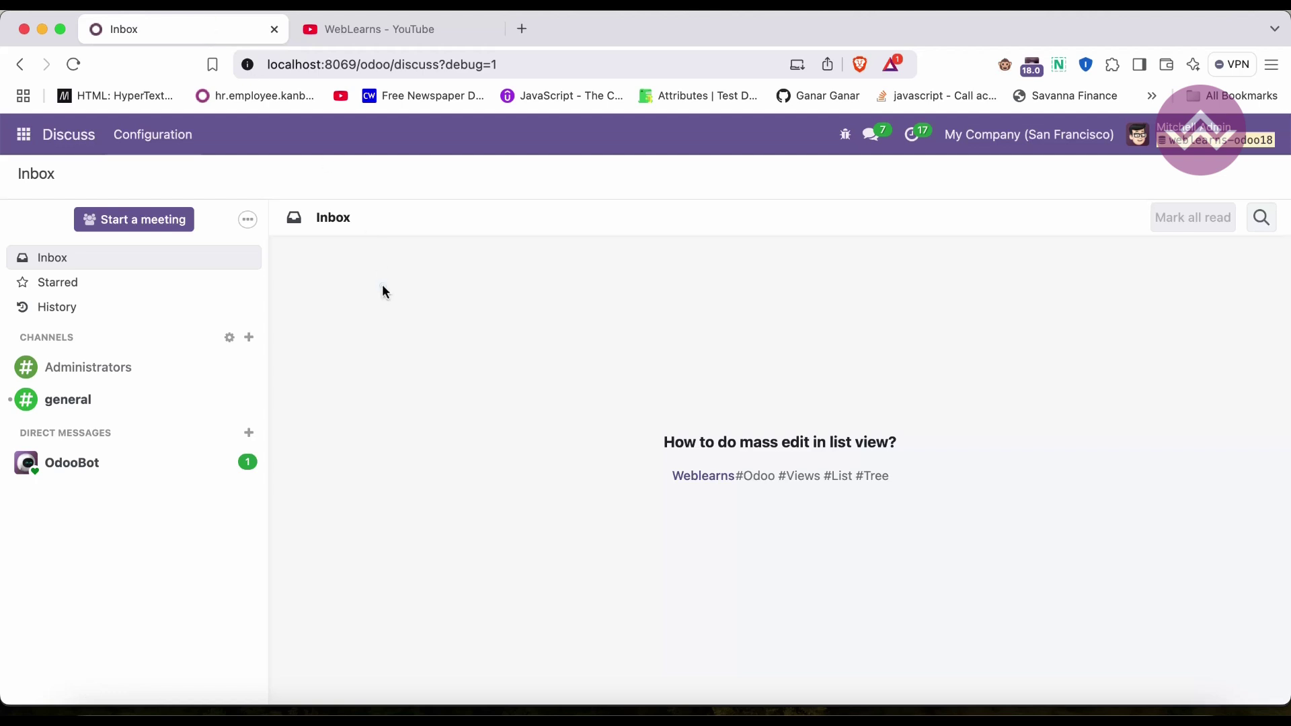
left_click(24, 135)
left_click(49, 201)
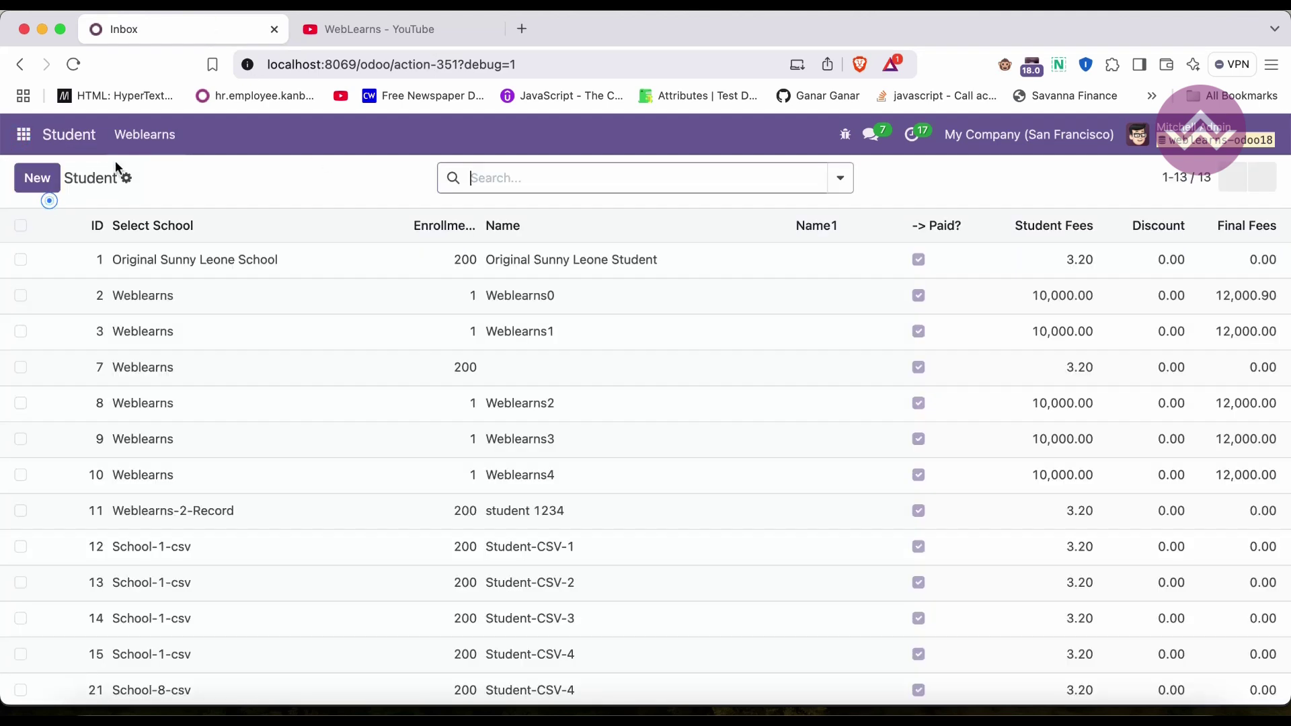
left_click(151, 138)
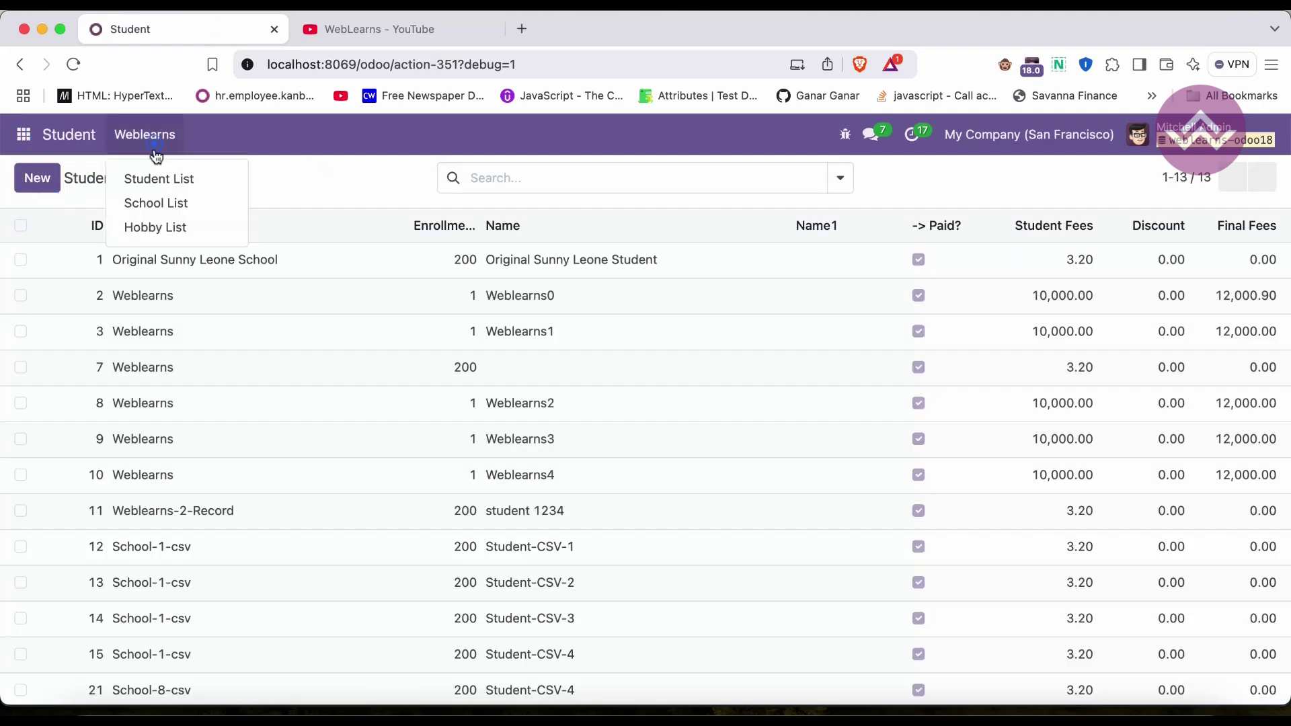
left_click(162, 230)
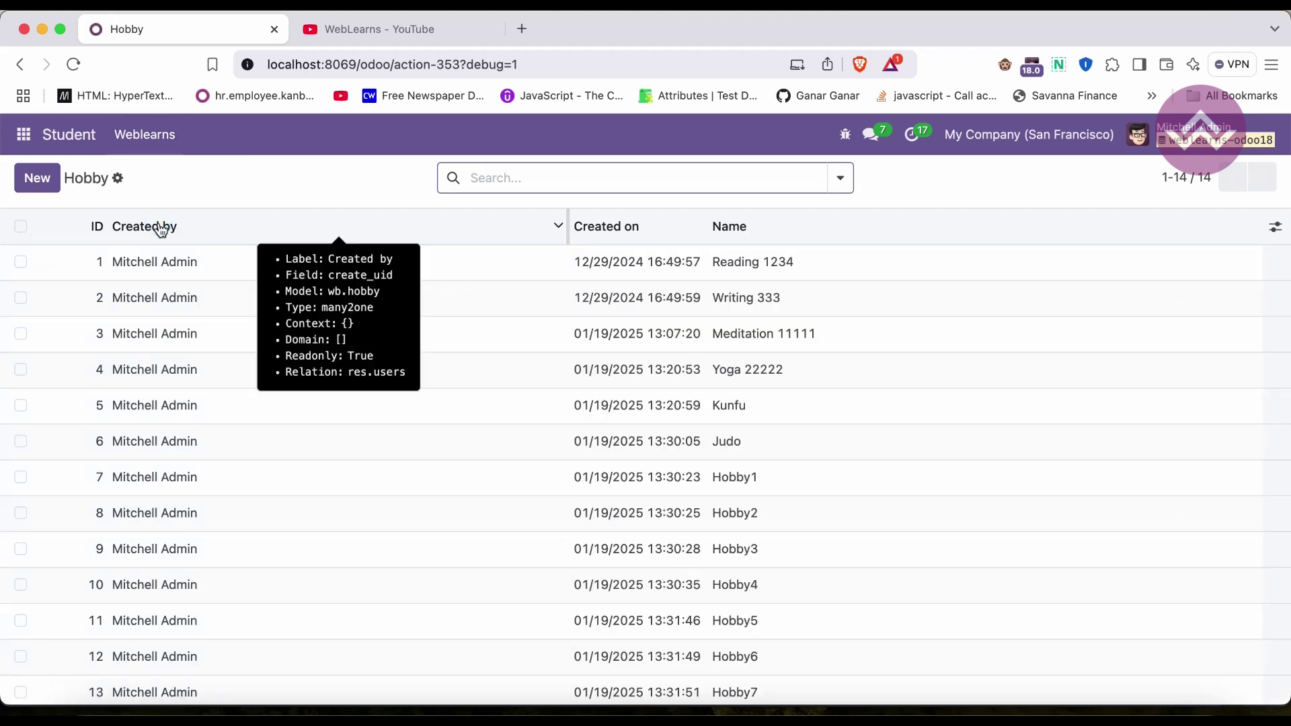
- Step inline editing through the hobby names, from Reading 1234 to Kunfu, without changing any
left_click(804, 265)
left_click(784, 290)
left_click(780, 332)
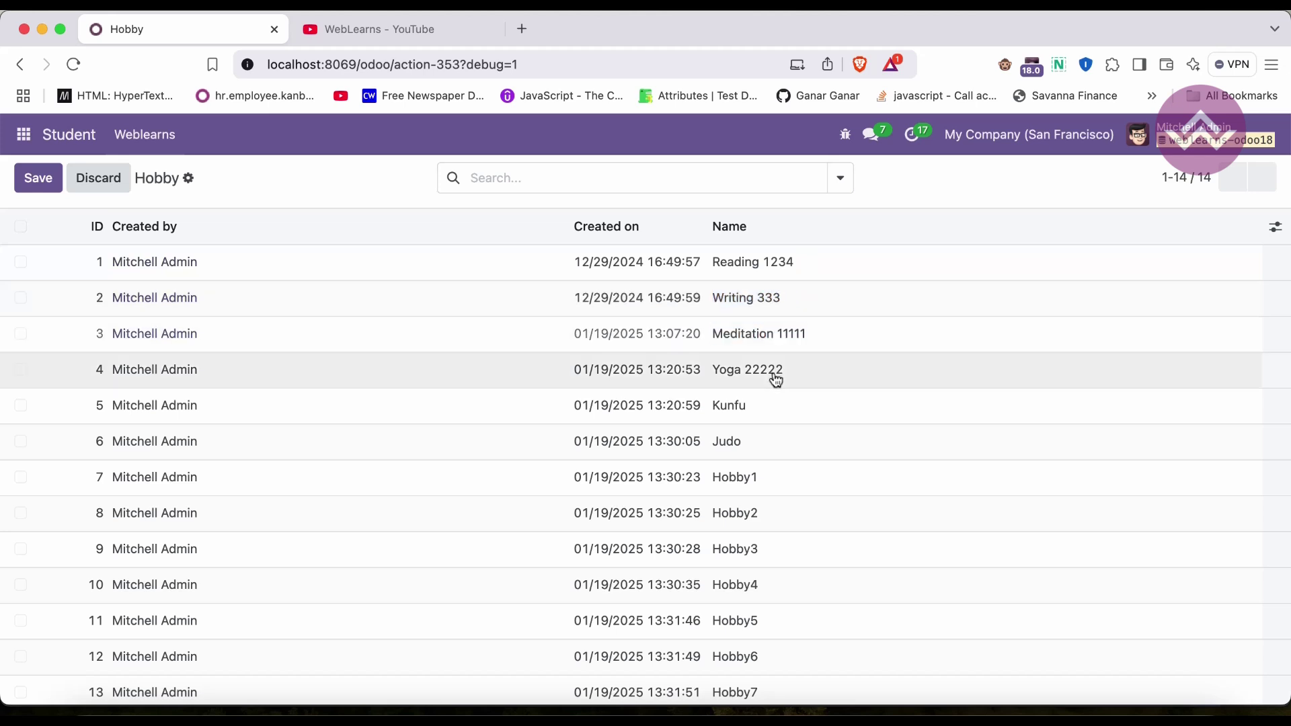
left_click(773, 371)
left_click(766, 461)
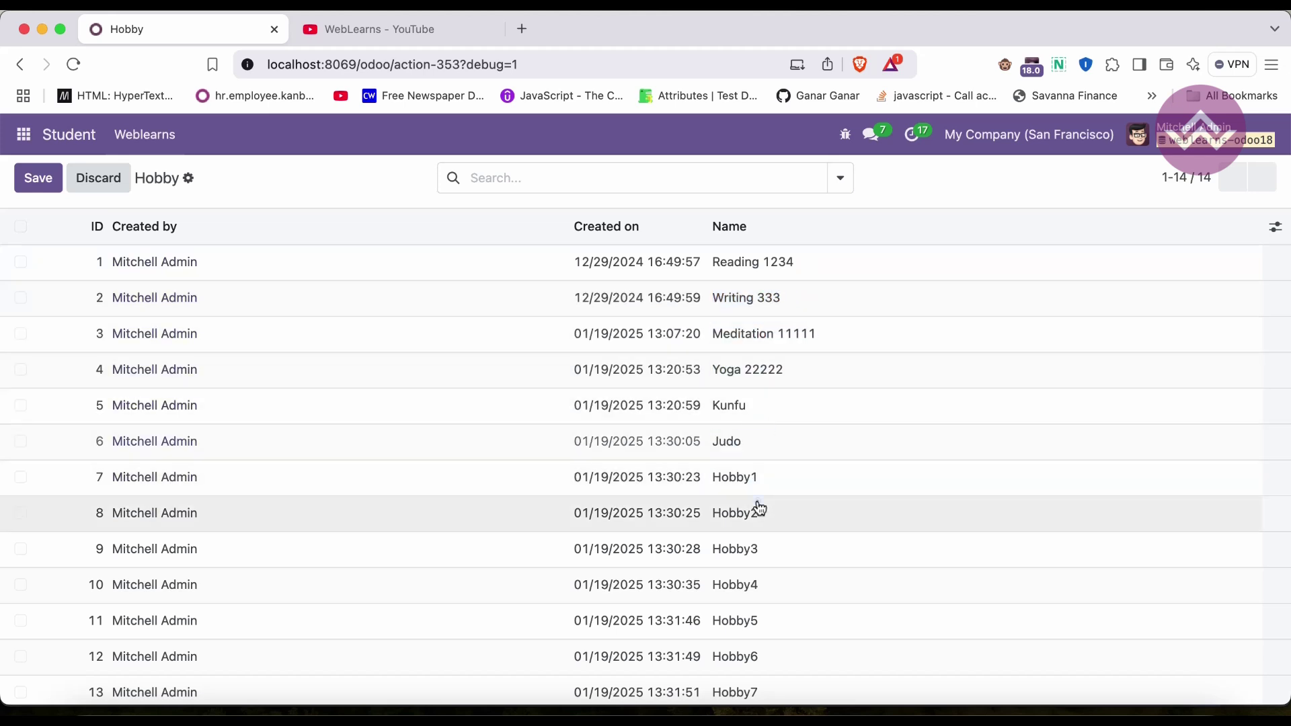
left_click(756, 511)
left_click(746, 548)
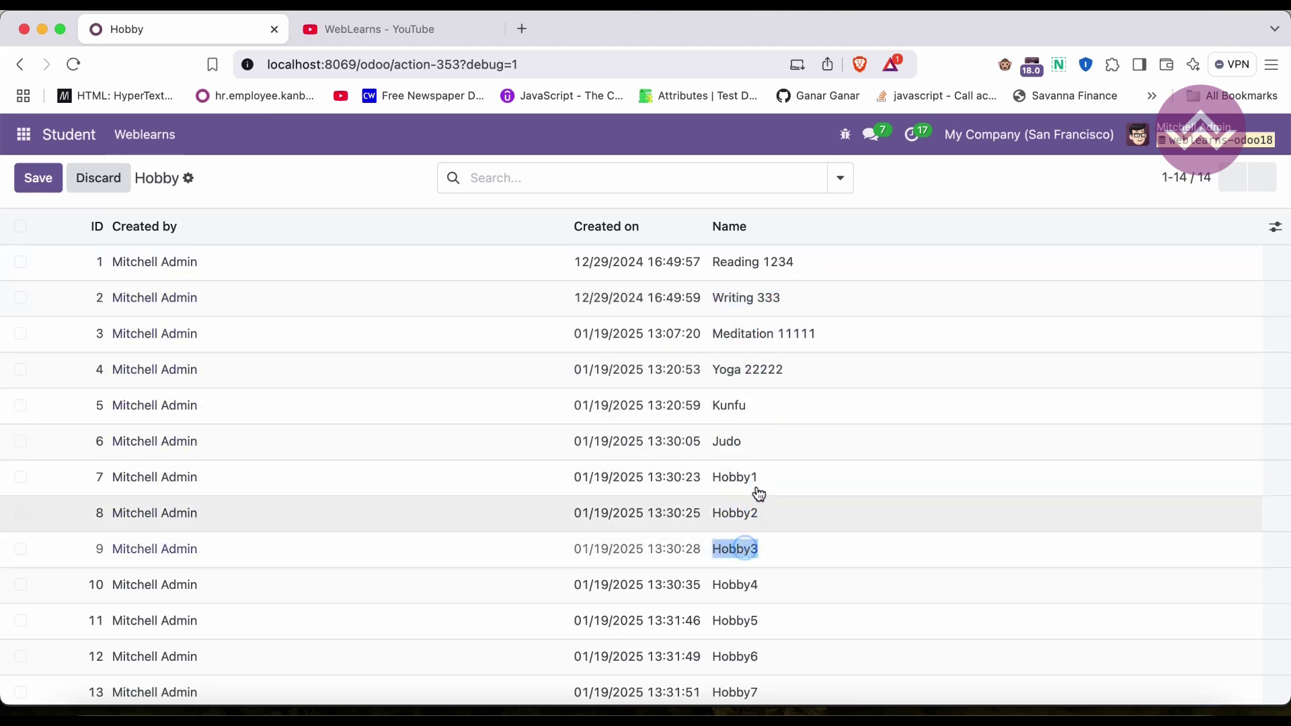
left_click(750, 441)
left_click(752, 411)
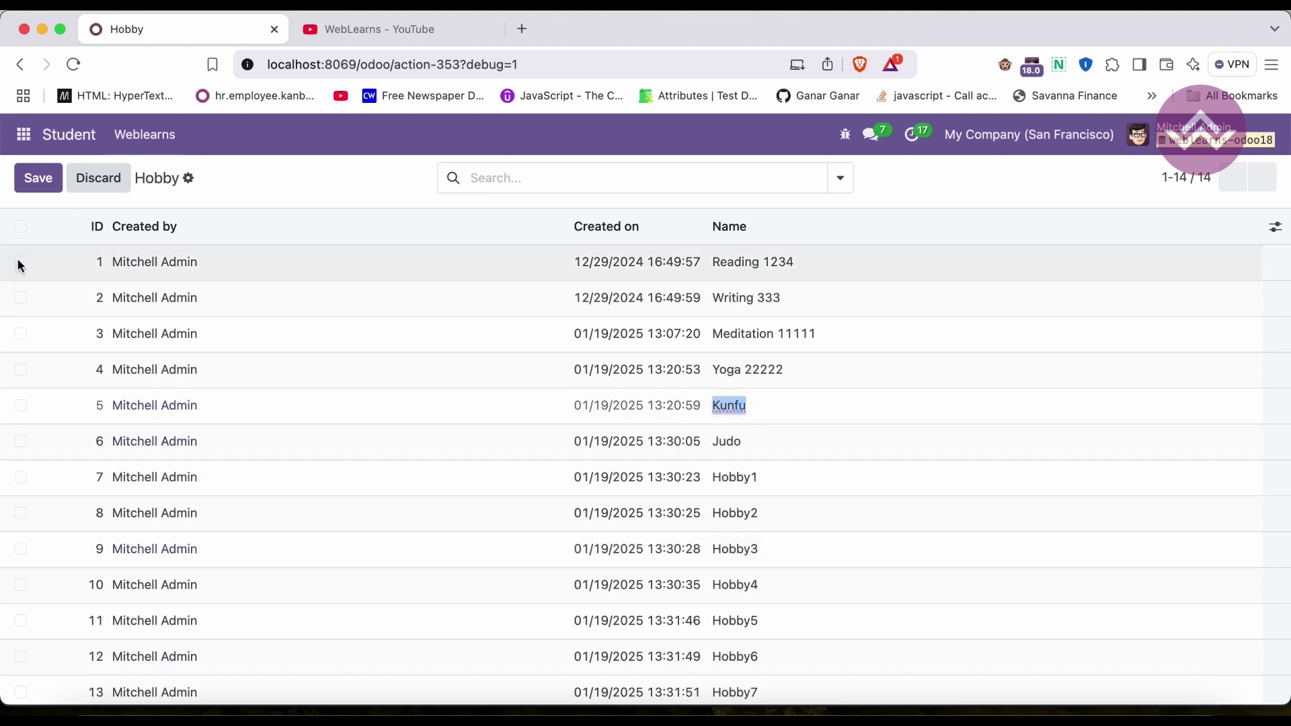
left_click(30, 182)
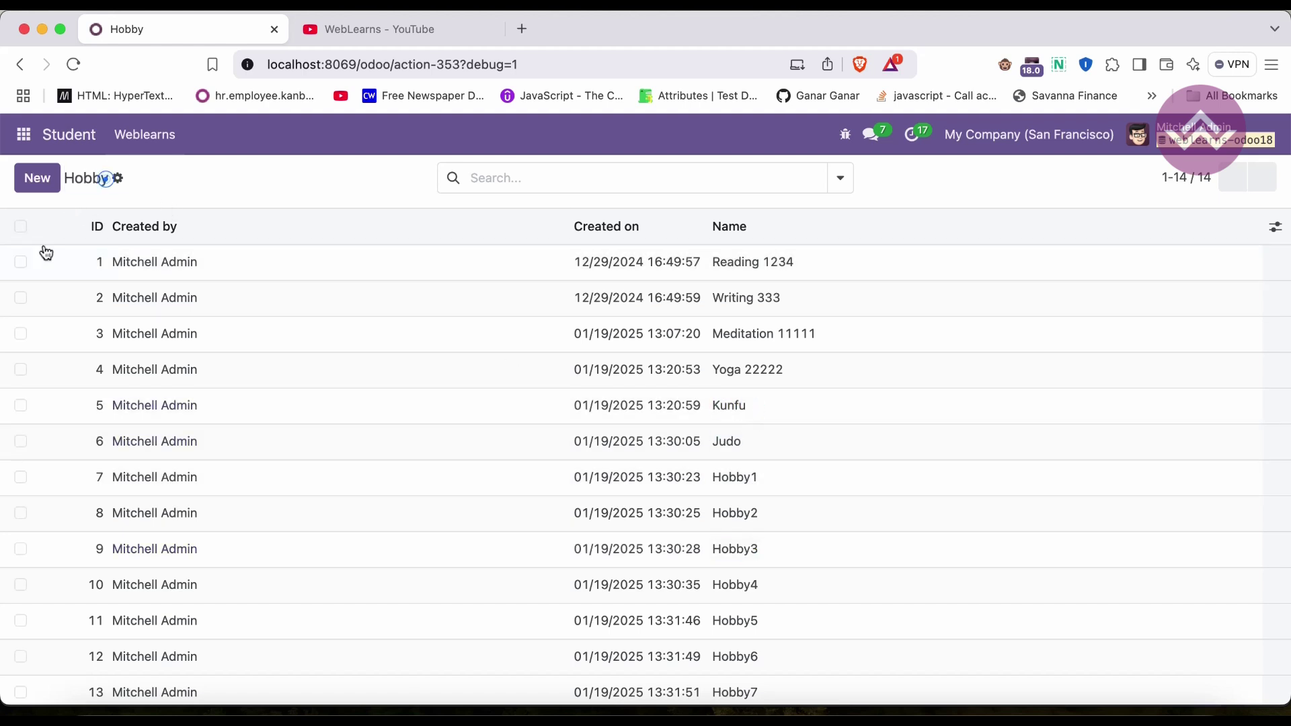
- Toggle the selection checkboxes, ending with Reading 1234 and Writing 333 selected
left_click(21, 226)
left_click(21, 264)
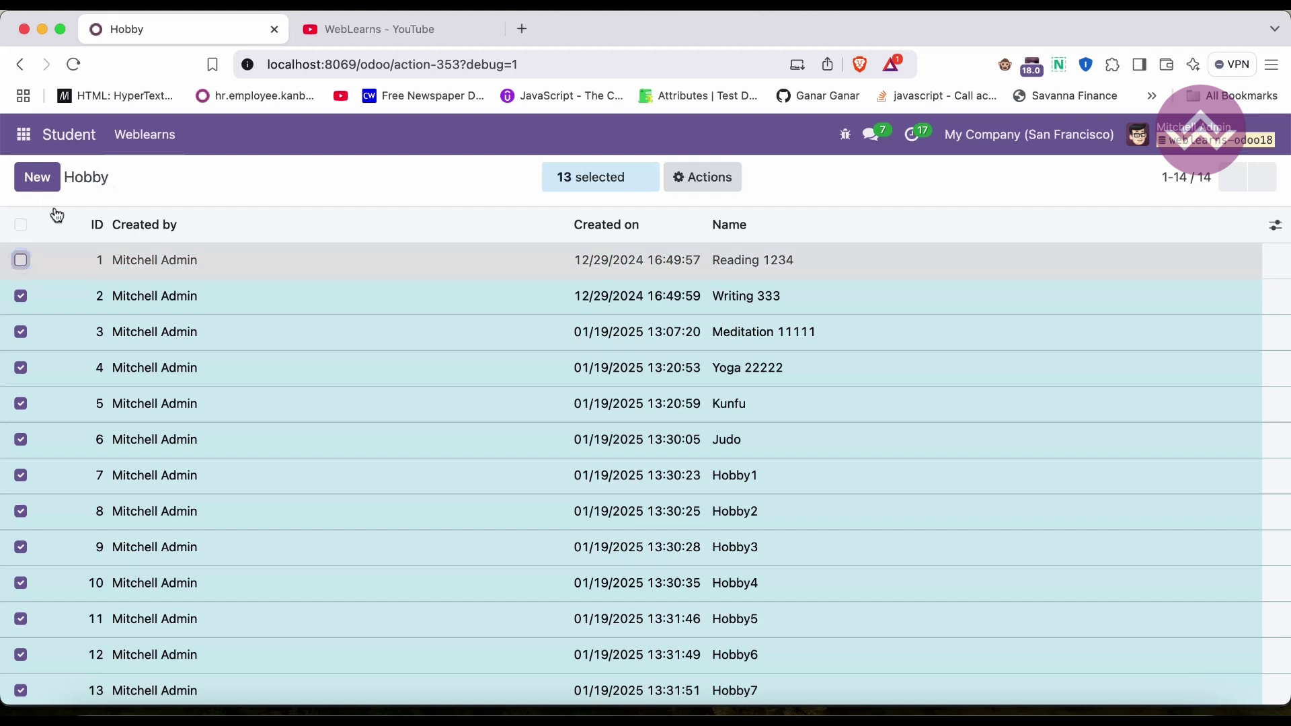
left_click(21, 232)
left_click(21, 232)
left_click(21, 260)
left_click(21, 295)
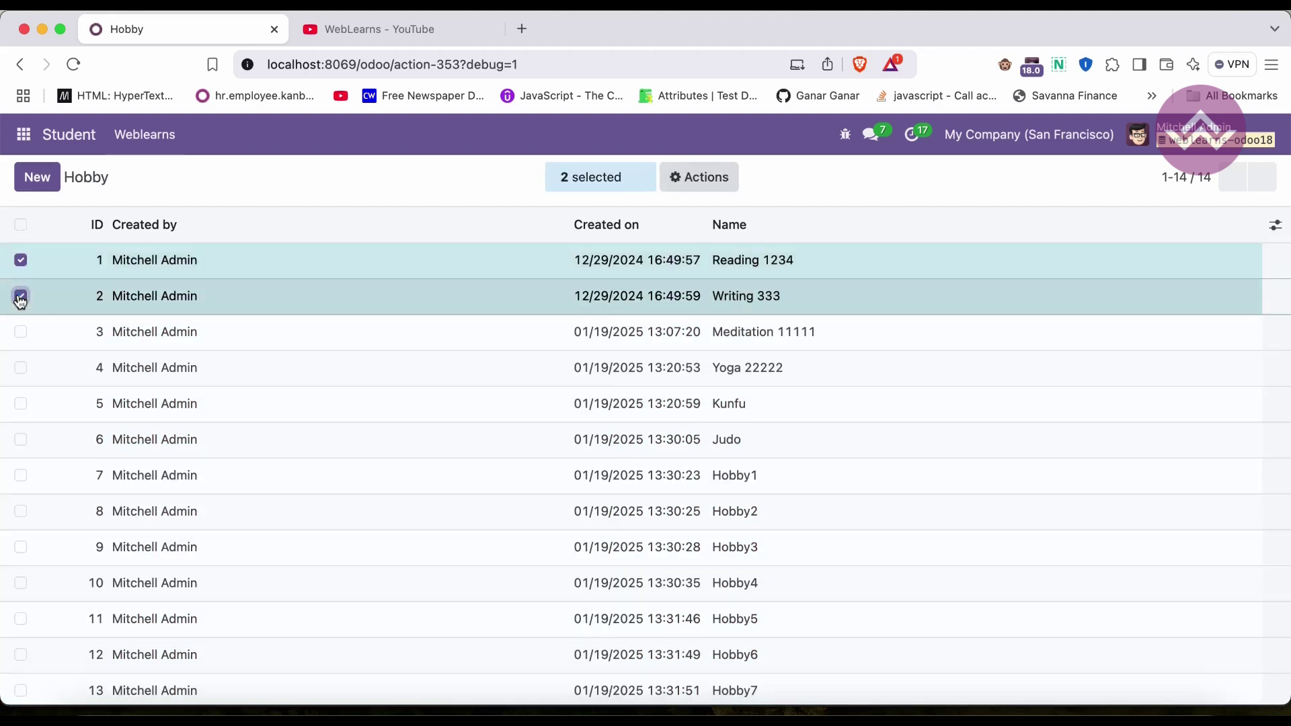
- Review the bulk actions for the two records, then clear every selection
left_click(702, 186)
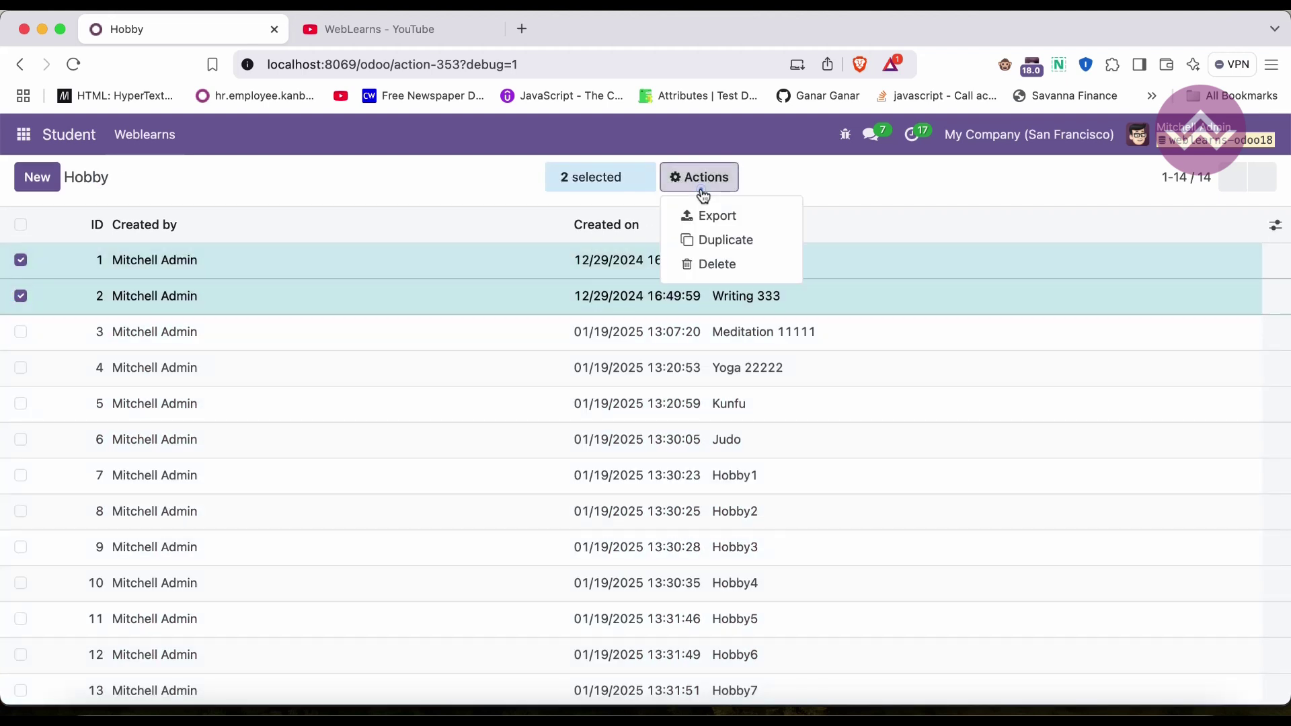
left_click(455, 179)
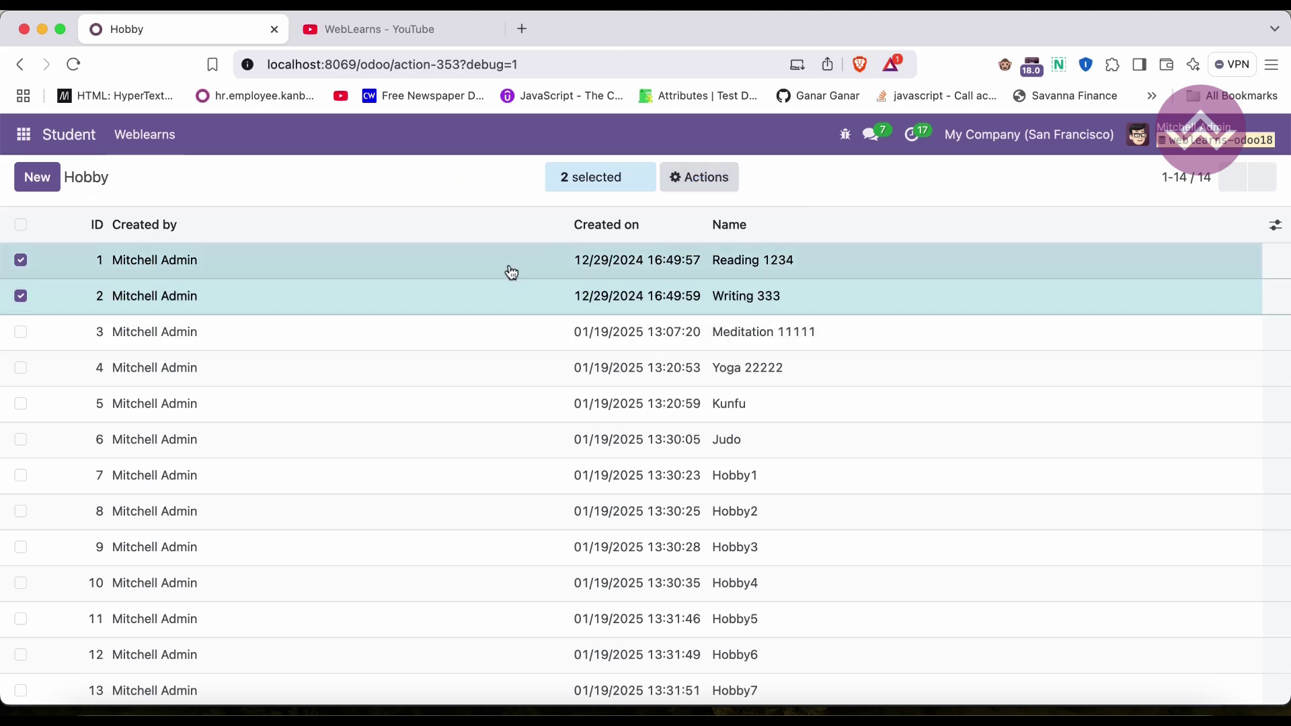
left_click(21, 224)
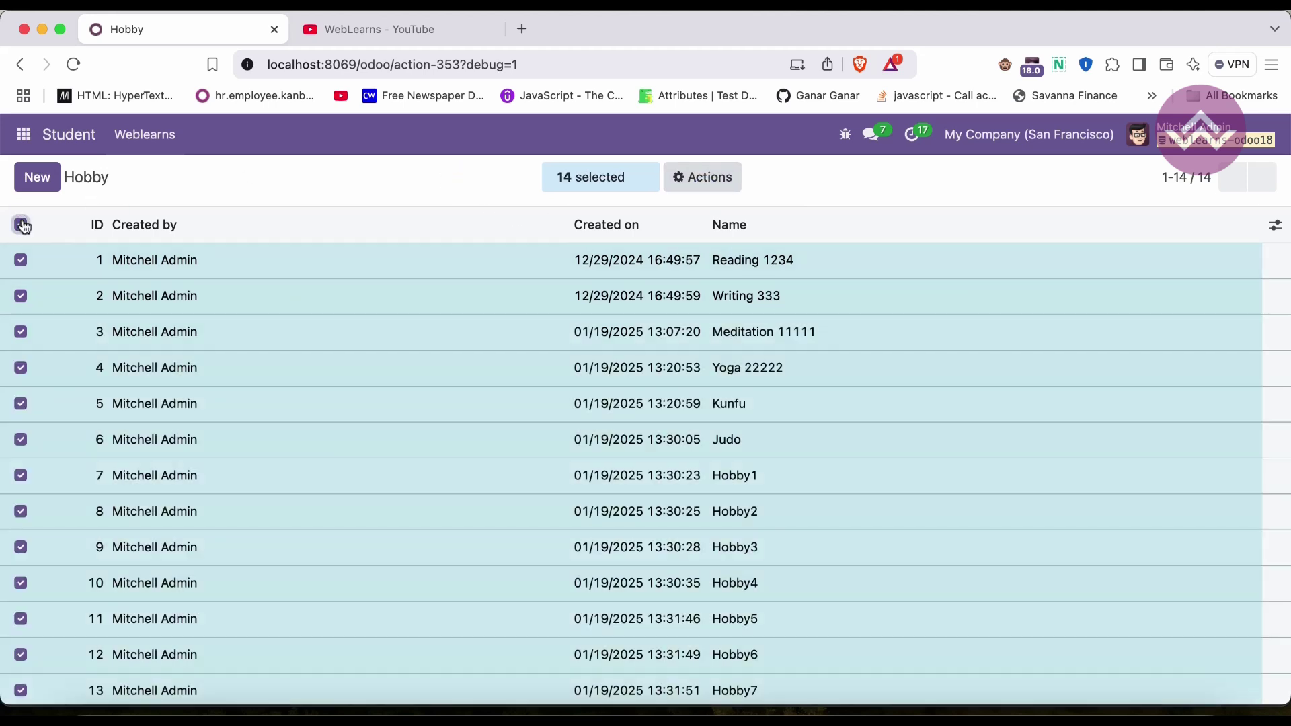
left_click(21, 224)
left_click(225, 700)
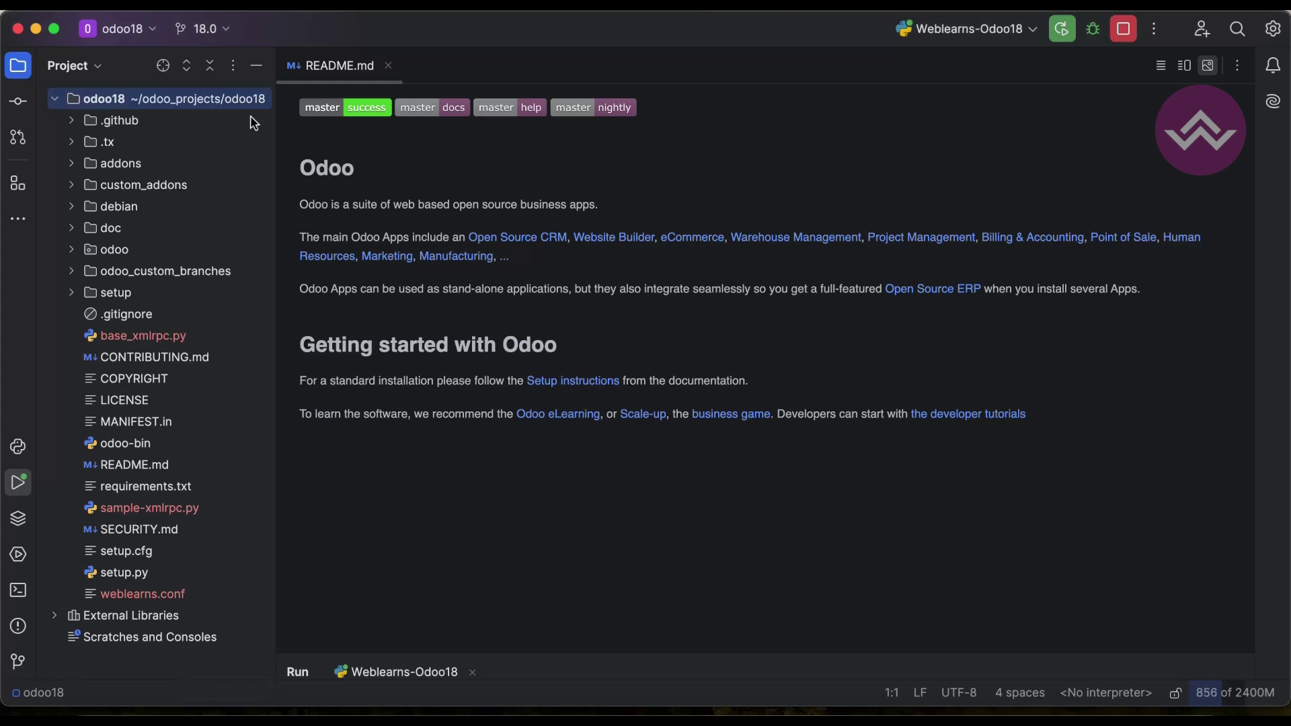
- Open custom_addons/student/views/hobby_view.xml in PyCharm
double_click(134, 187)
double_click(138, 269)
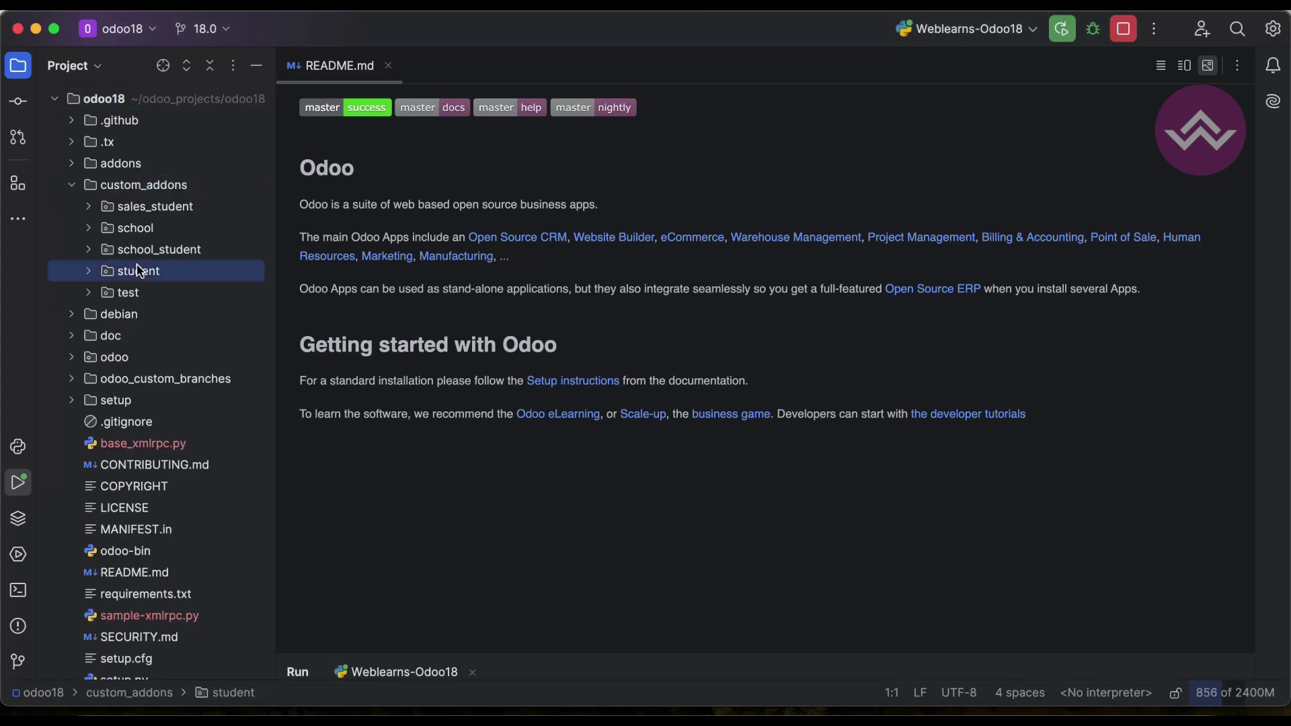
double_click(150, 379)
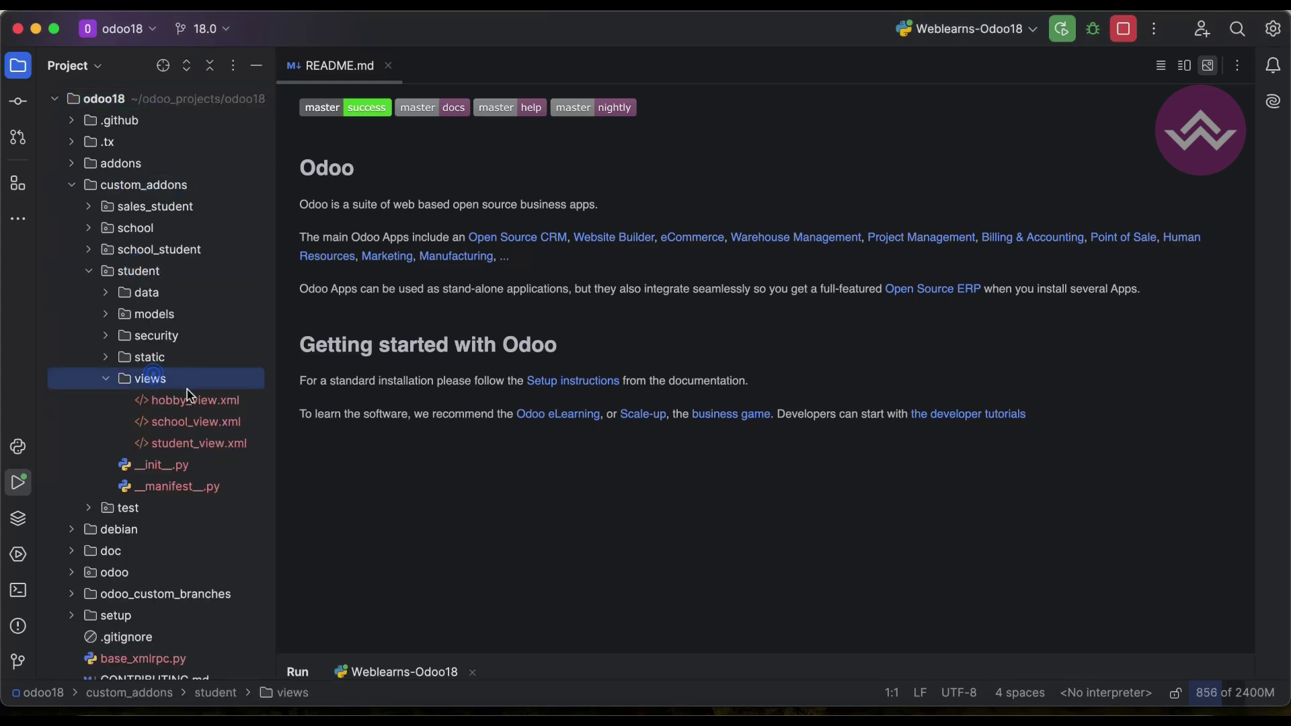
left_click(193, 402)
double_click(194, 401)
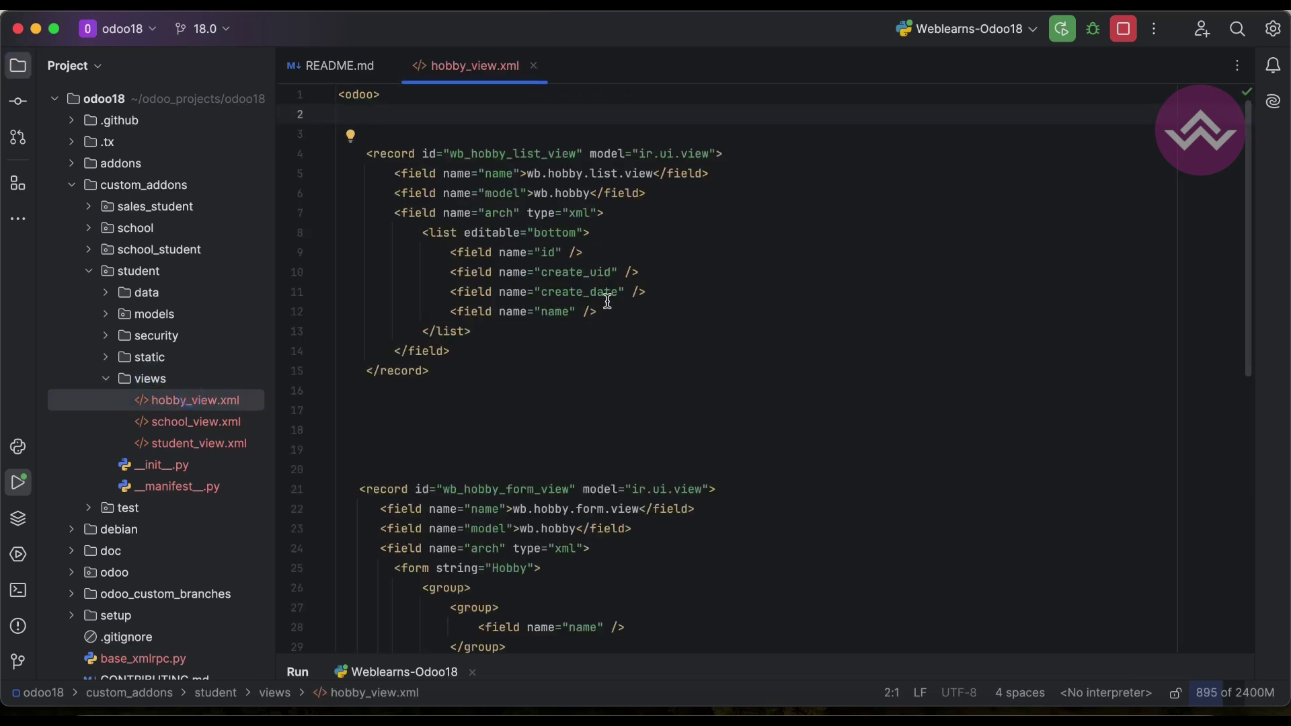
- Add multi_edit="1" after editable="bottom" on the Hobby list tag
left_click_drag(366, 154, 453, 372)
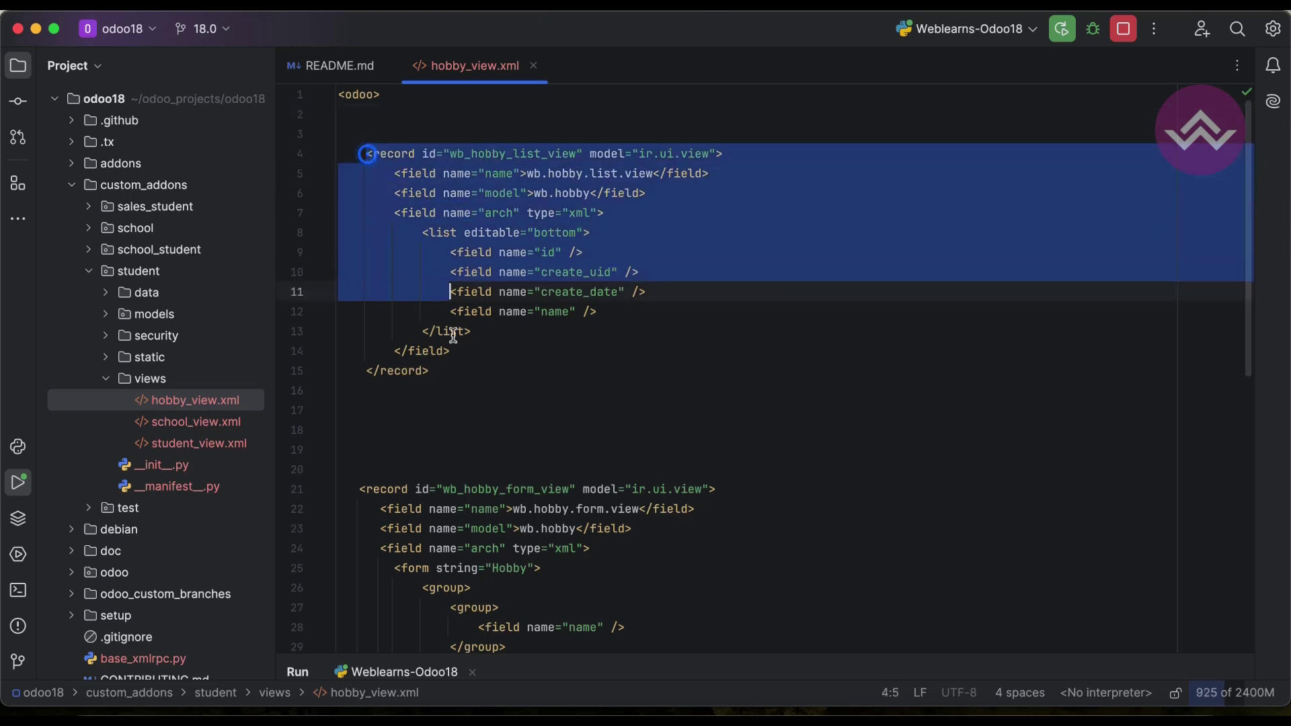
left_click(454, 372)
double_click(470, 232)
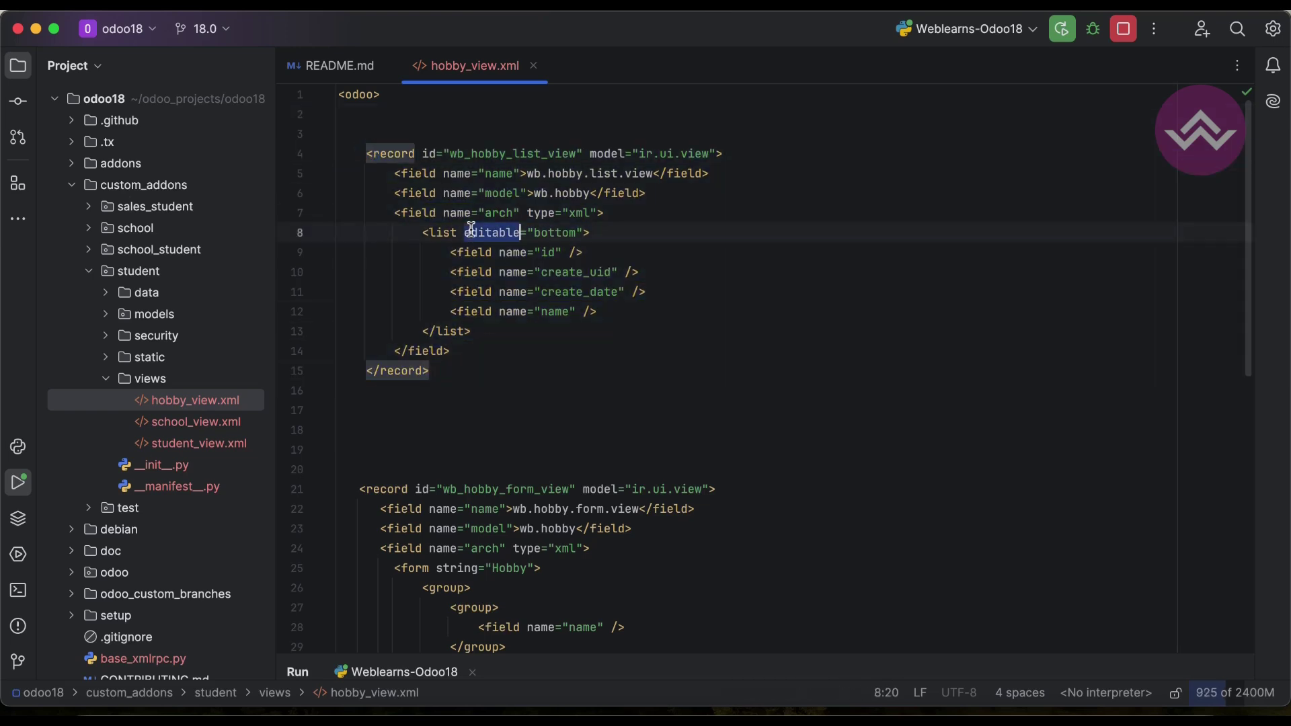
double_click(555, 232)
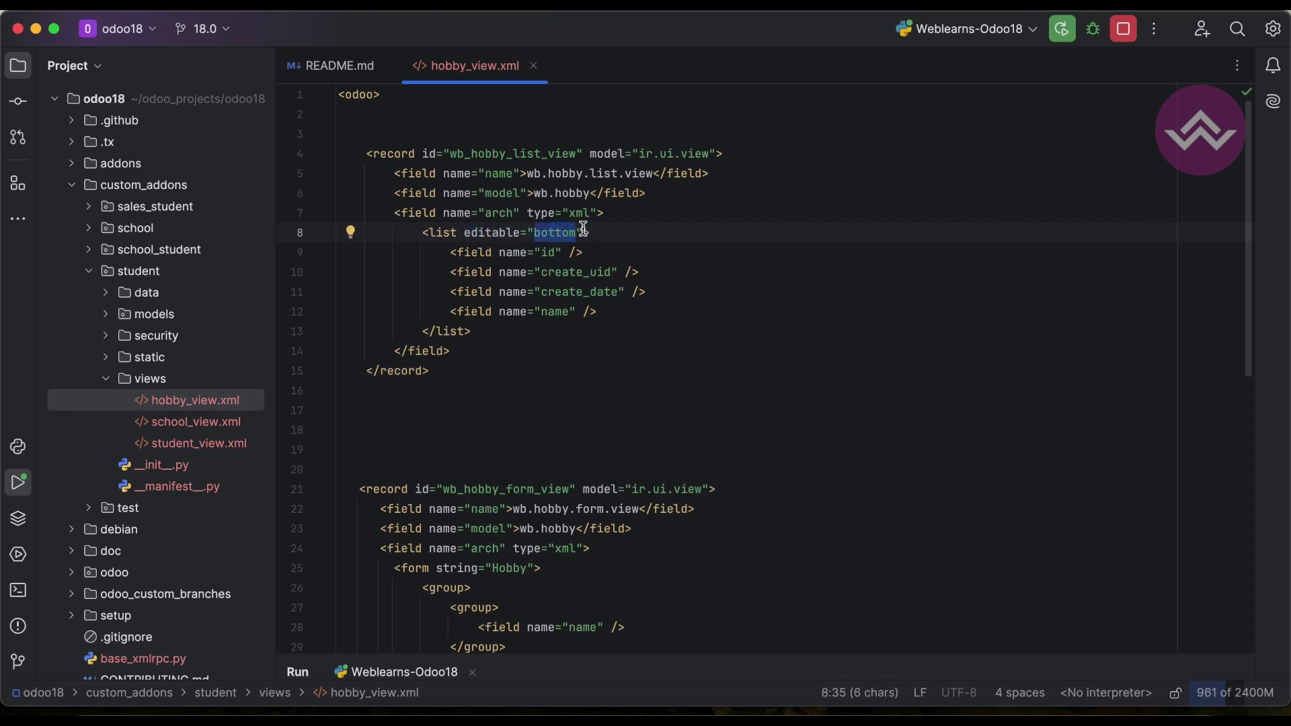
left_click(582, 232)
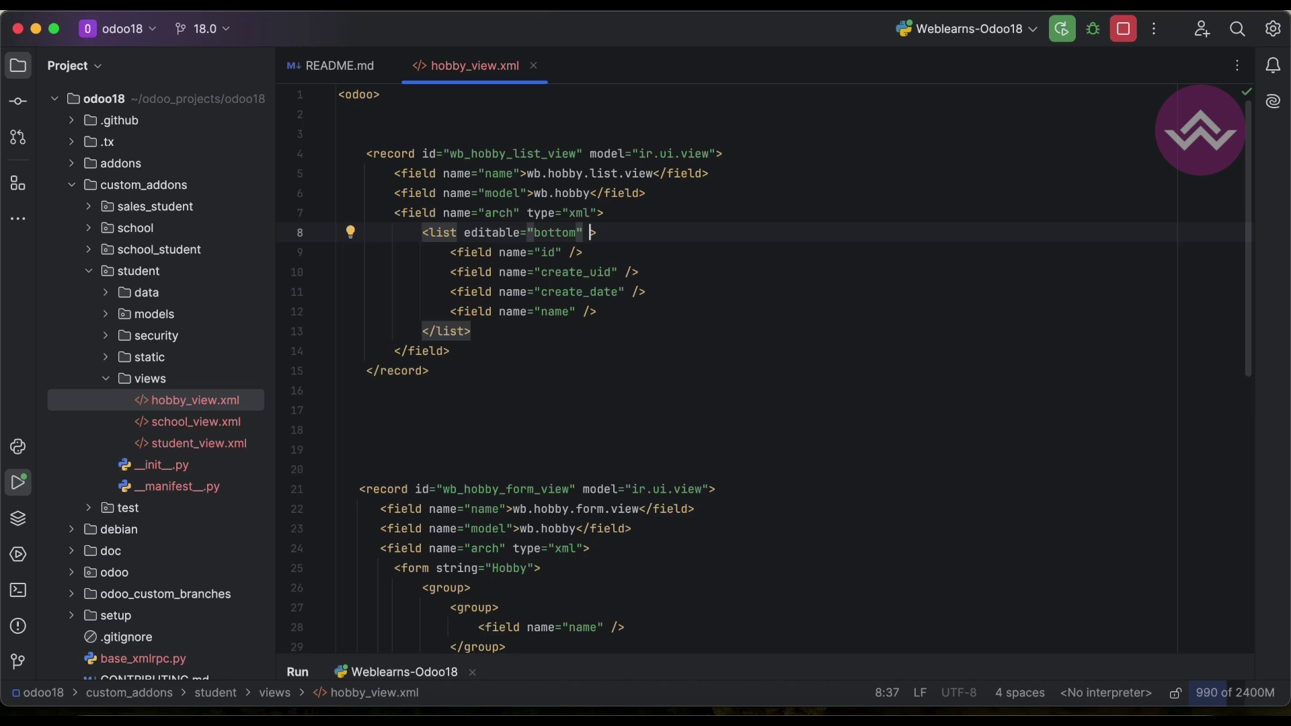
type("multi_edi")
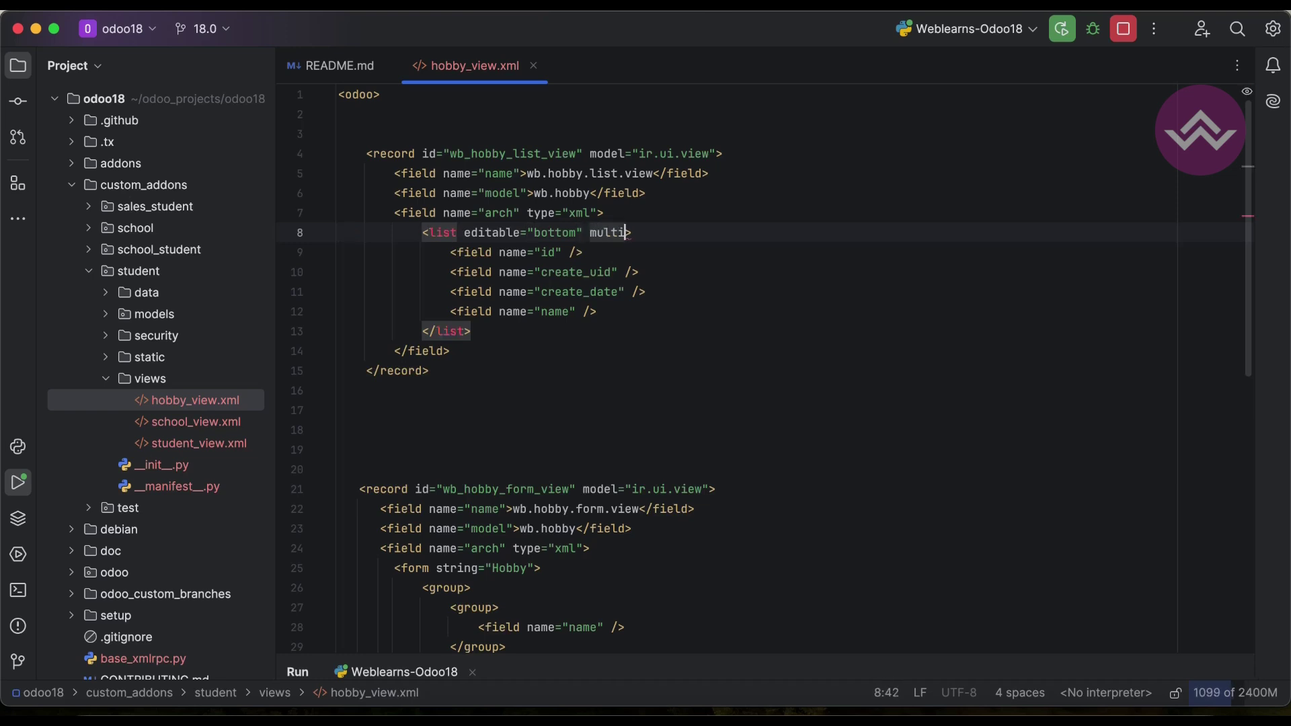
type("t=\"")
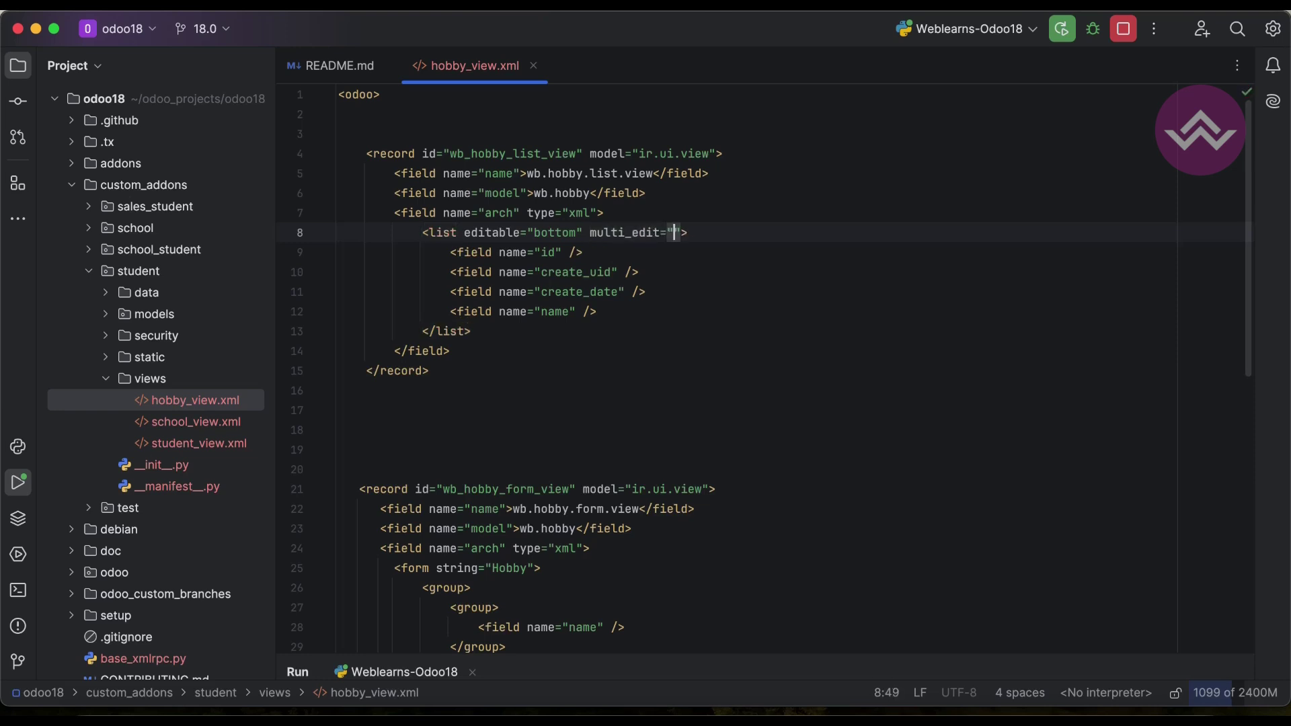
type("1")
key("shift+Left")
- Append -u student to the run configuration's script parameters and apply
left_click(1155, 29)
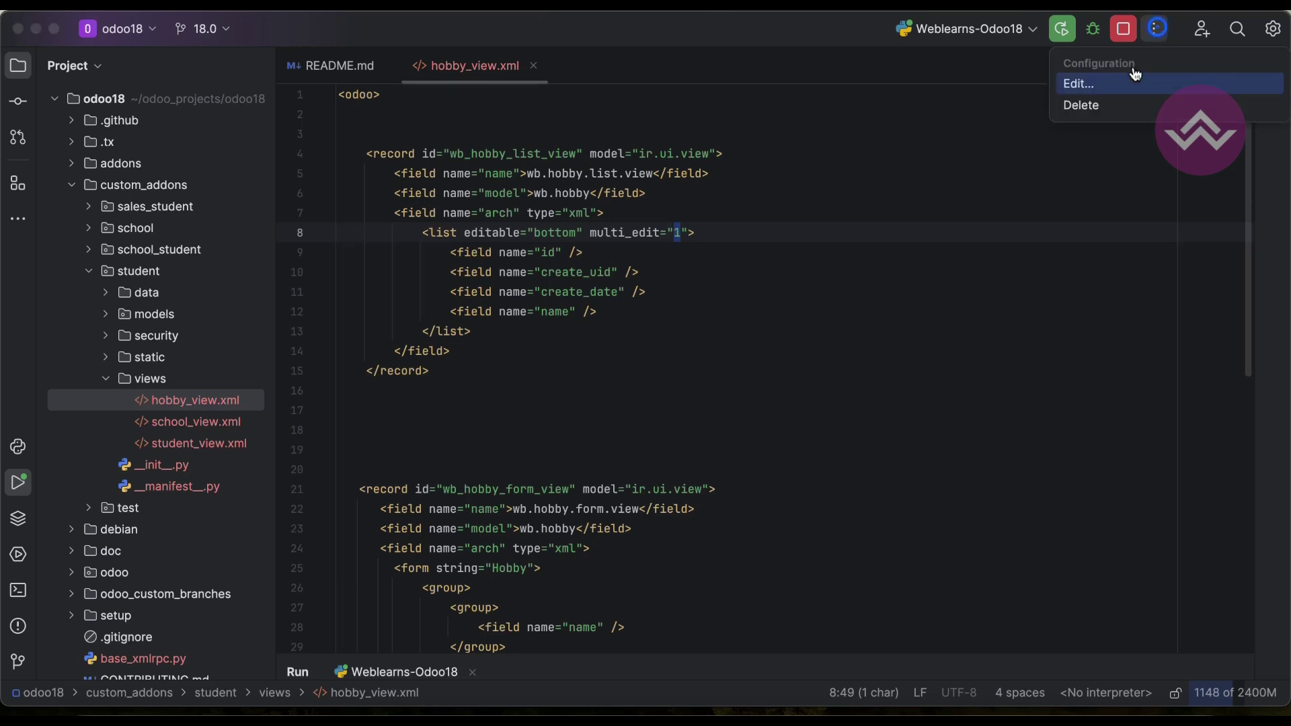
left_click(1123, 86)
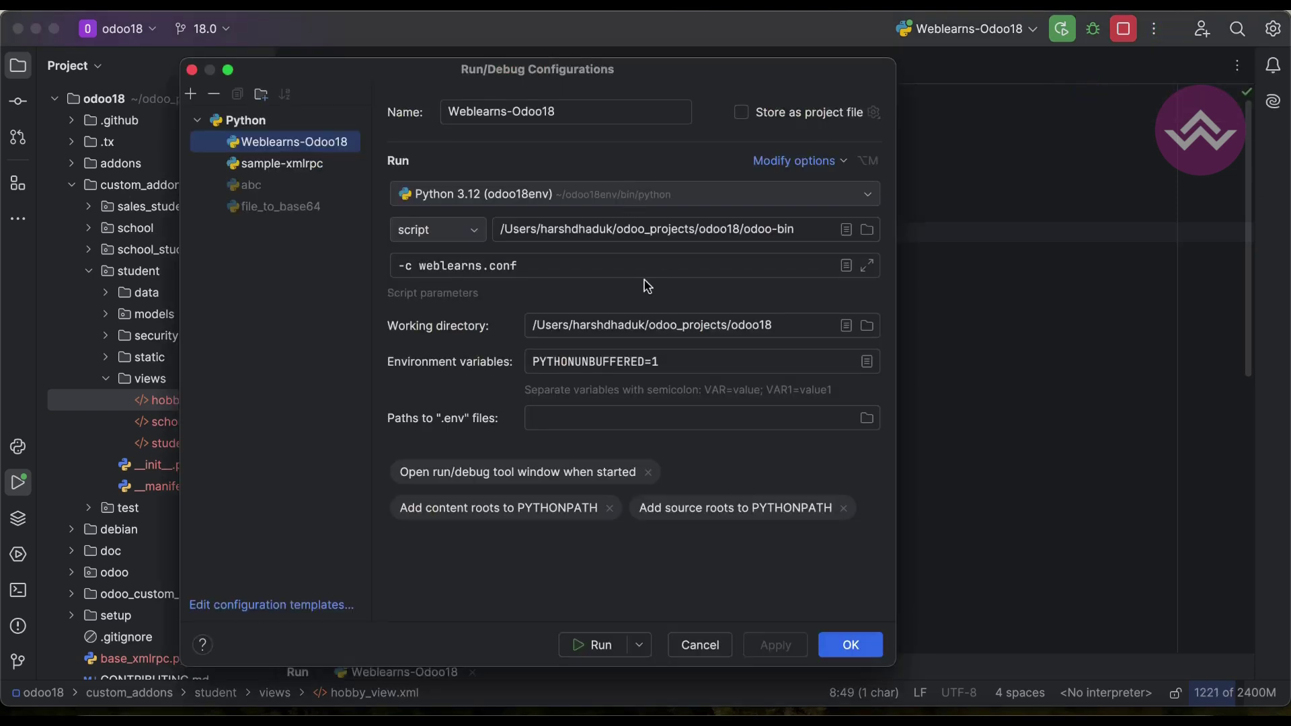
left_click(605, 266)
type("-u")
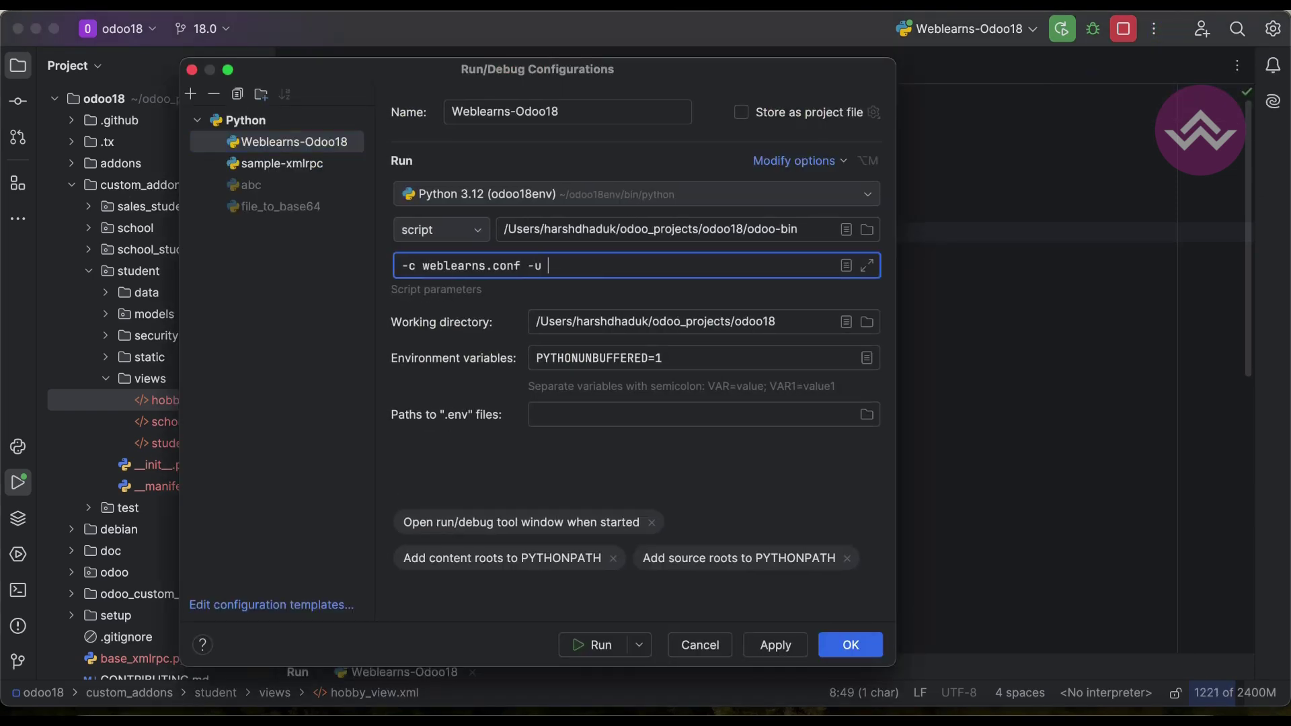
type(" student")
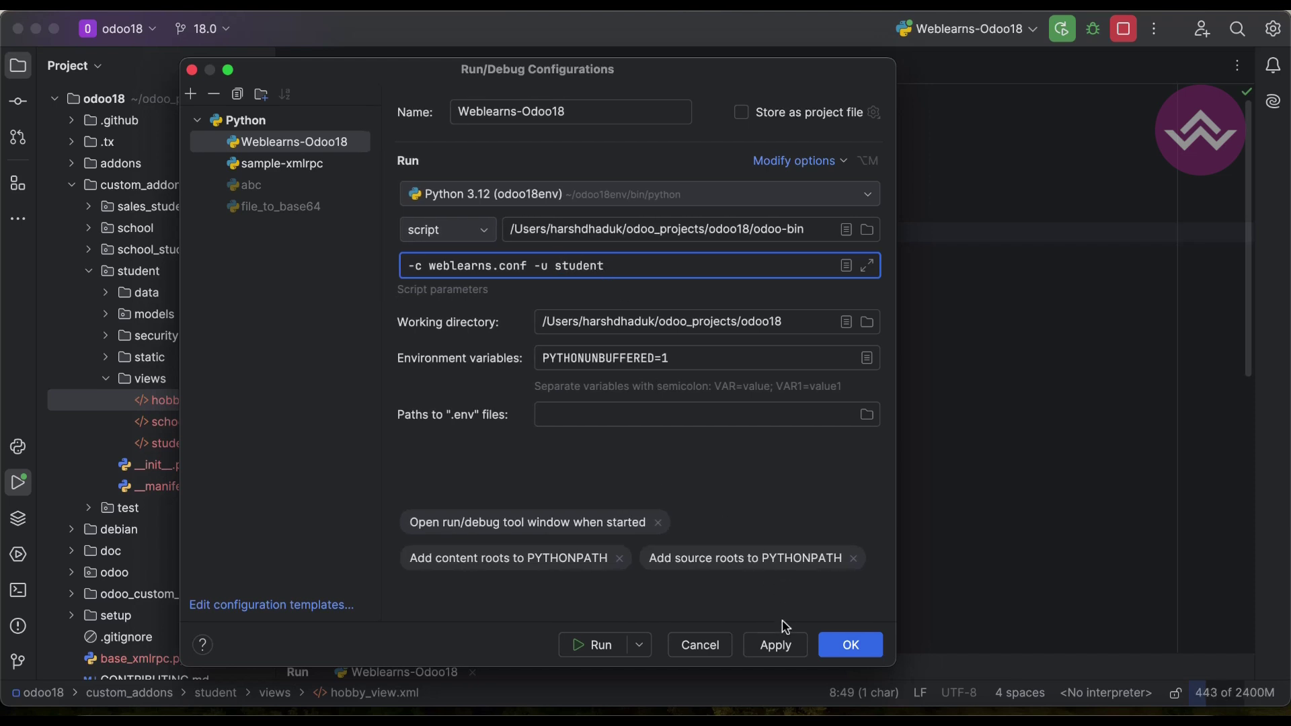
left_click(777, 644)
left_click(840, 644)
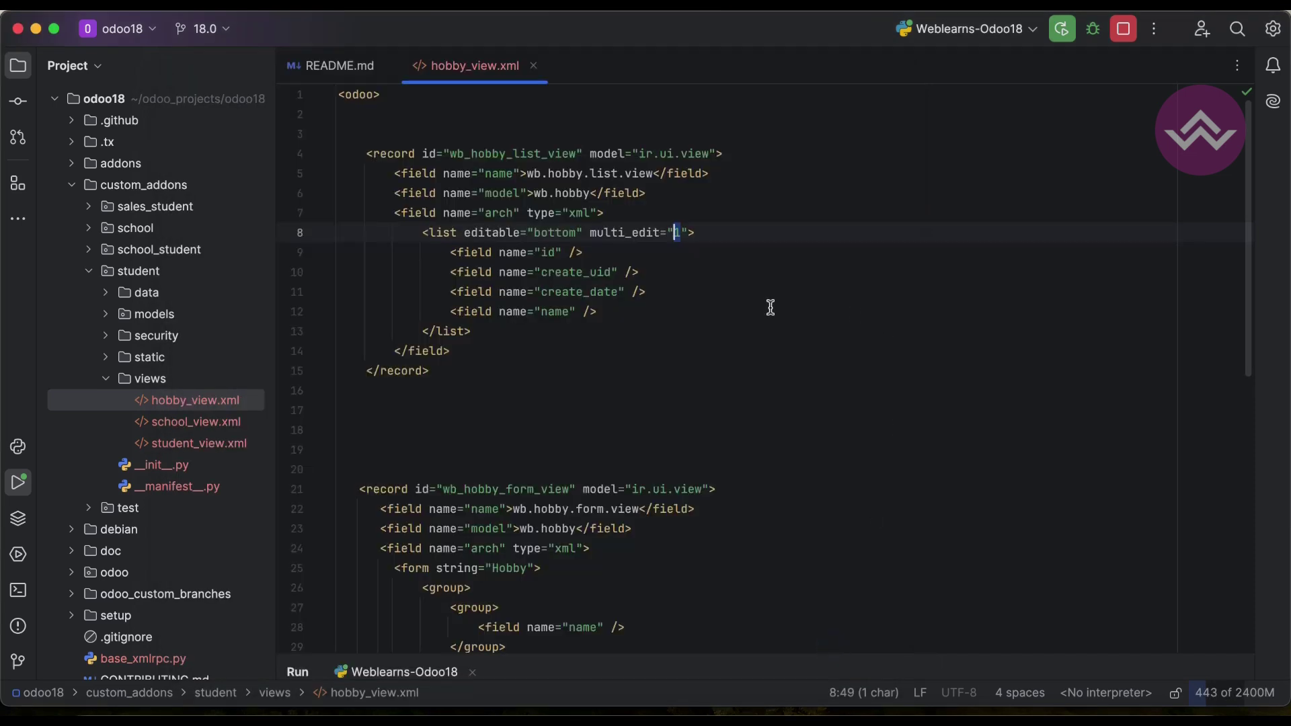
- Restart the Odoo server with the new parameters and return to the browser
left_click(1121, 35)
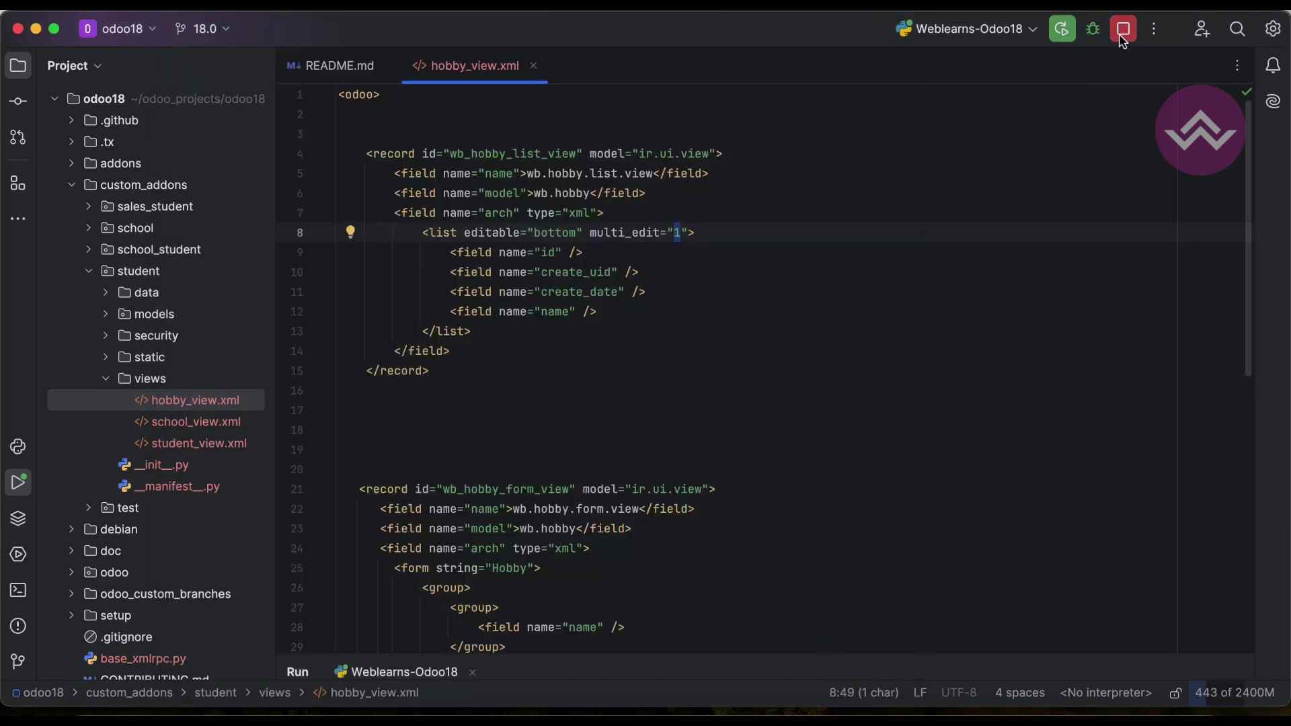
left_click(1062, 37)
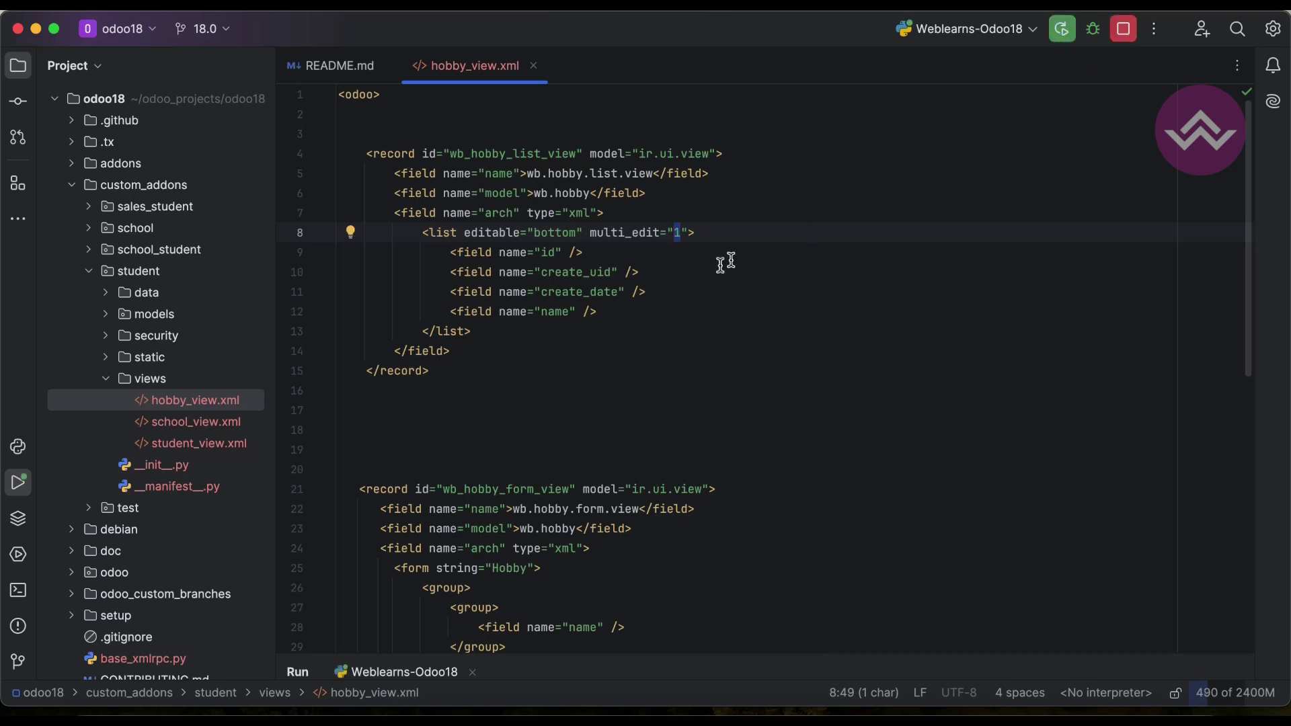
left_click(289, 676)
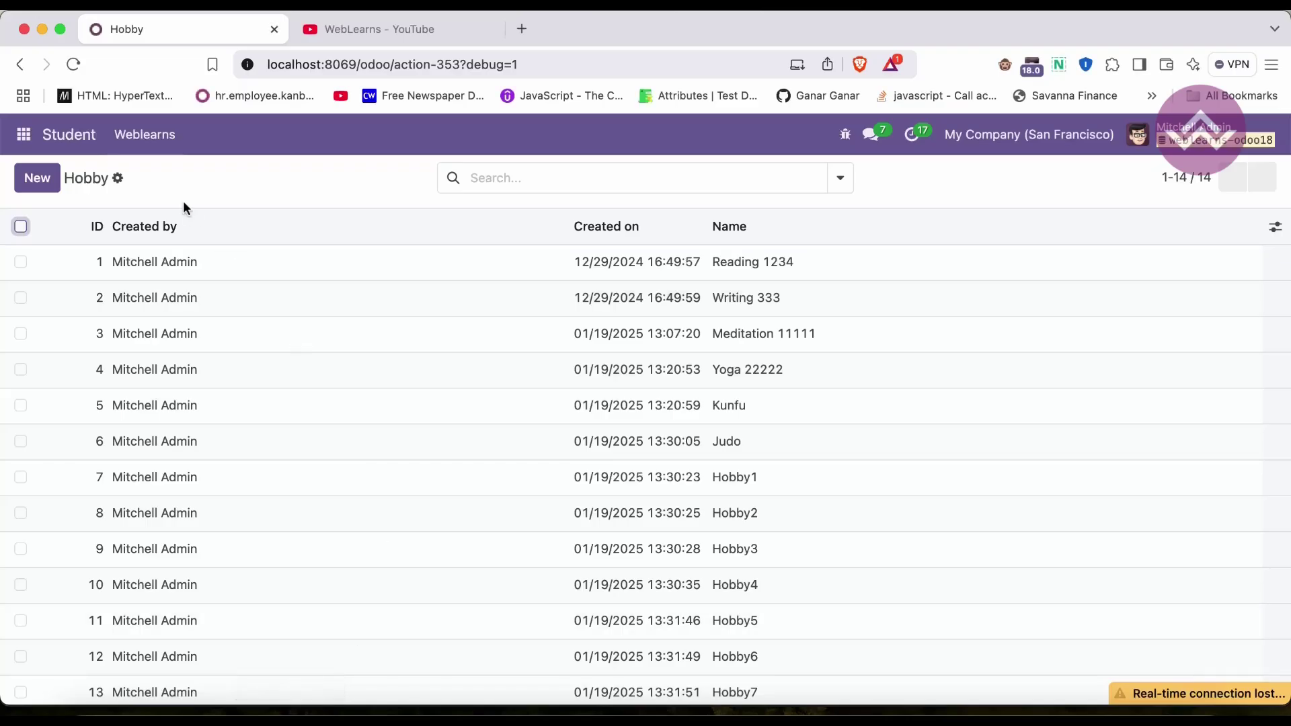
- Reload the Hobby list, select Reading 1234 and Writing 333, and rename the first to Reading 1234444
left_click(73, 64)
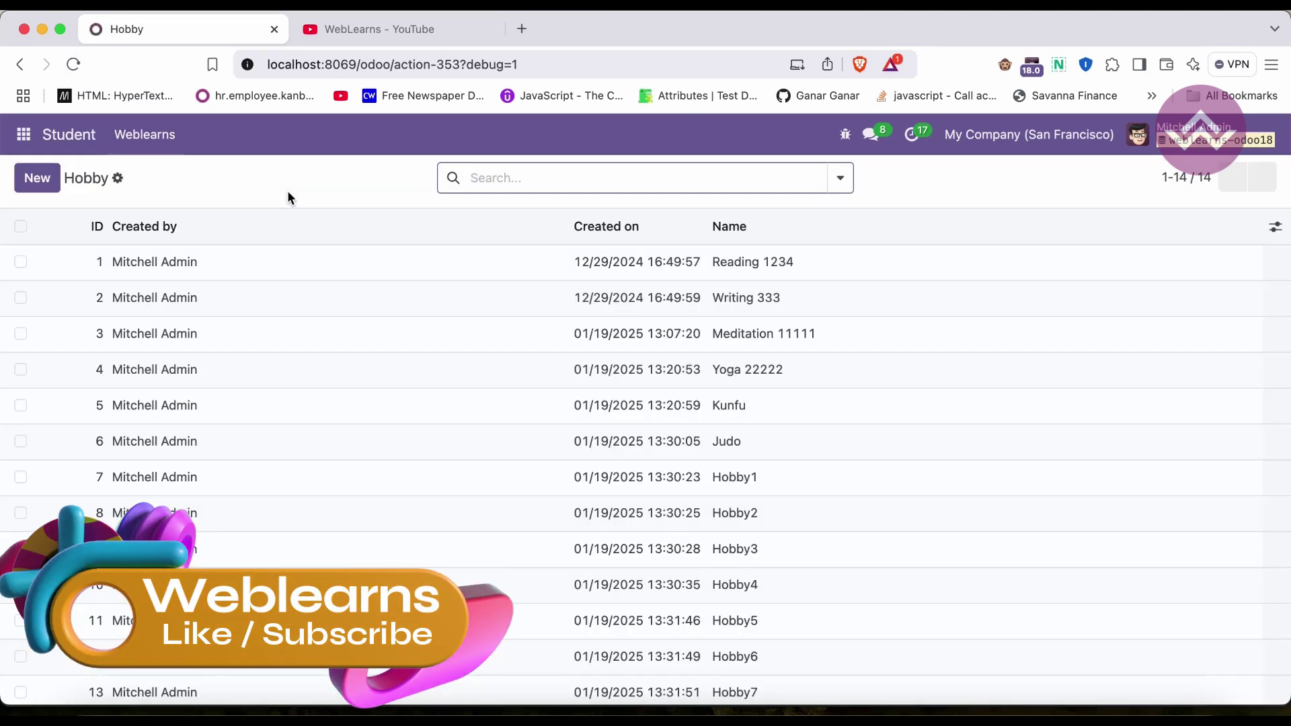
left_click(21, 262)
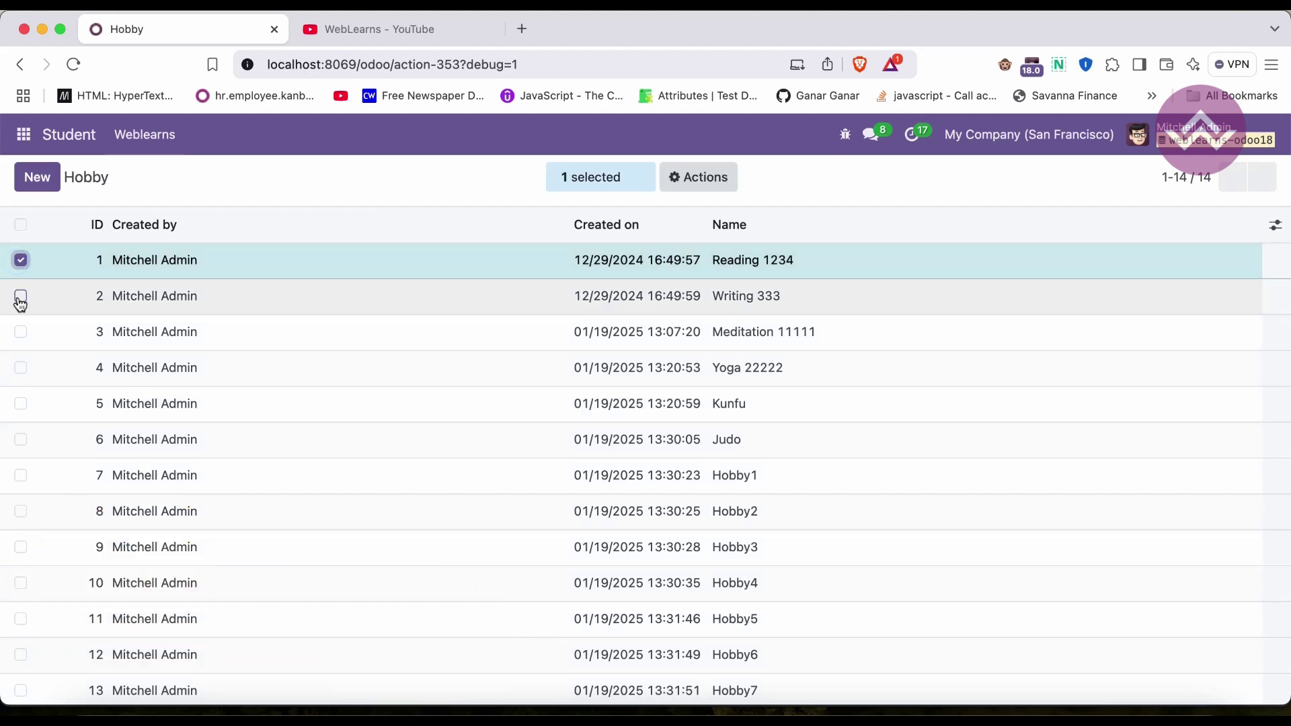
left_click(20, 298)
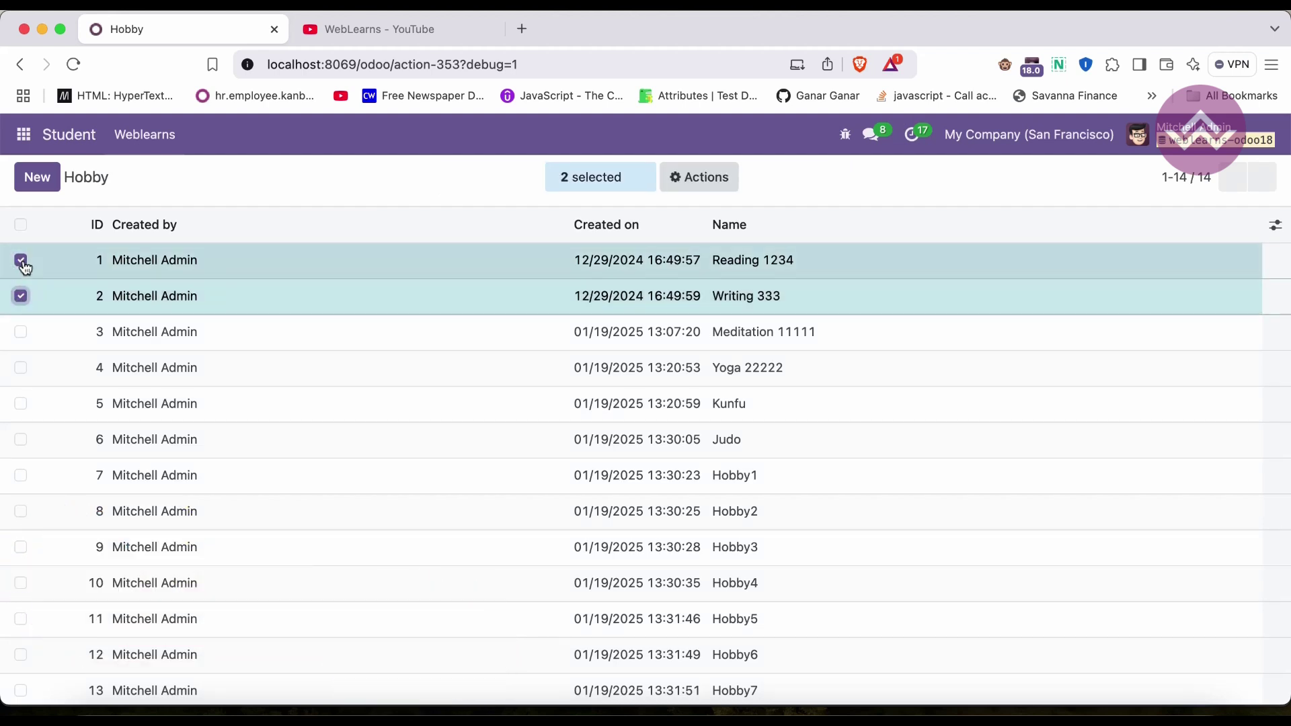
left_click(724, 182)
left_click(723, 180)
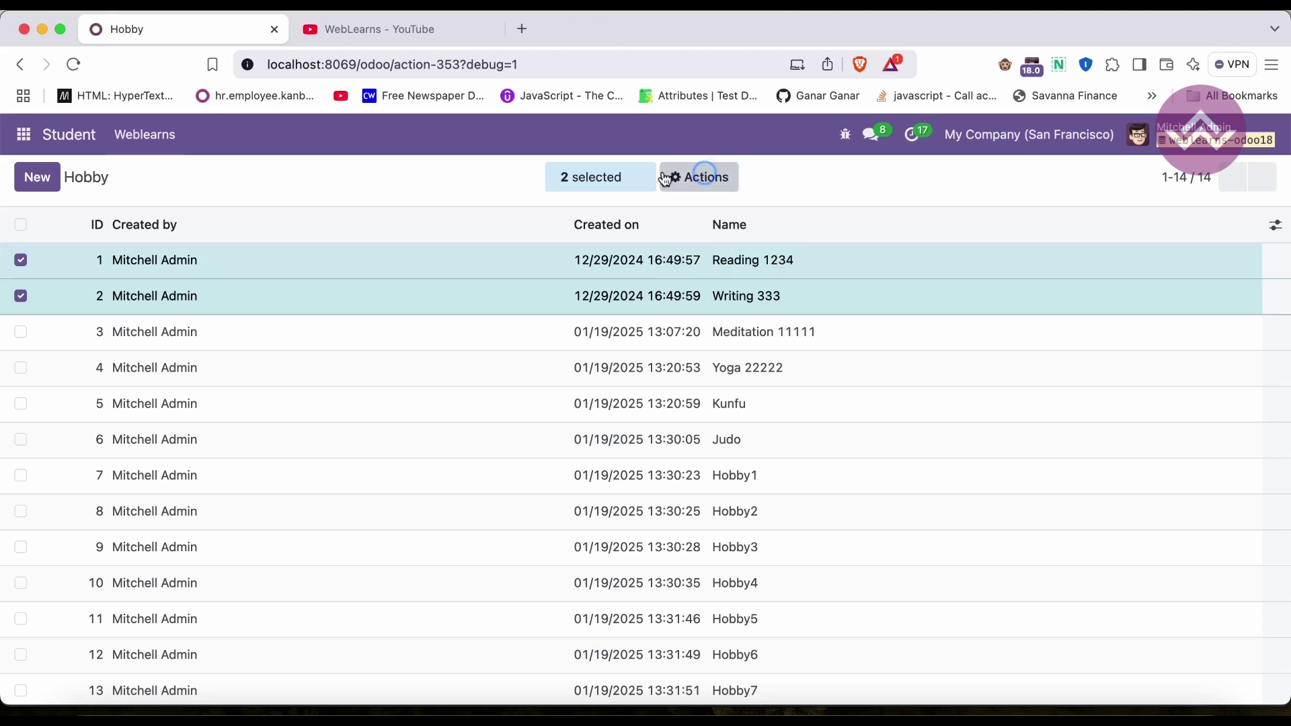
left_click(810, 259)
type("444")
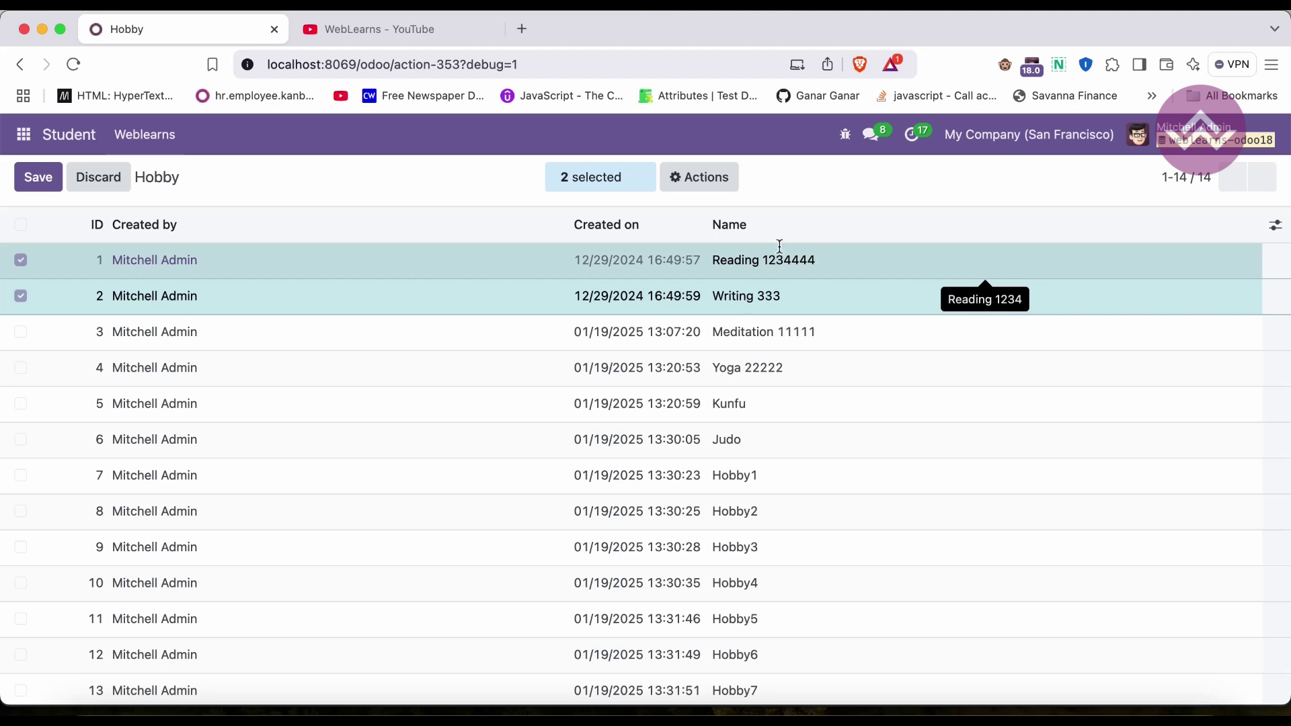
left_click(483, 184)
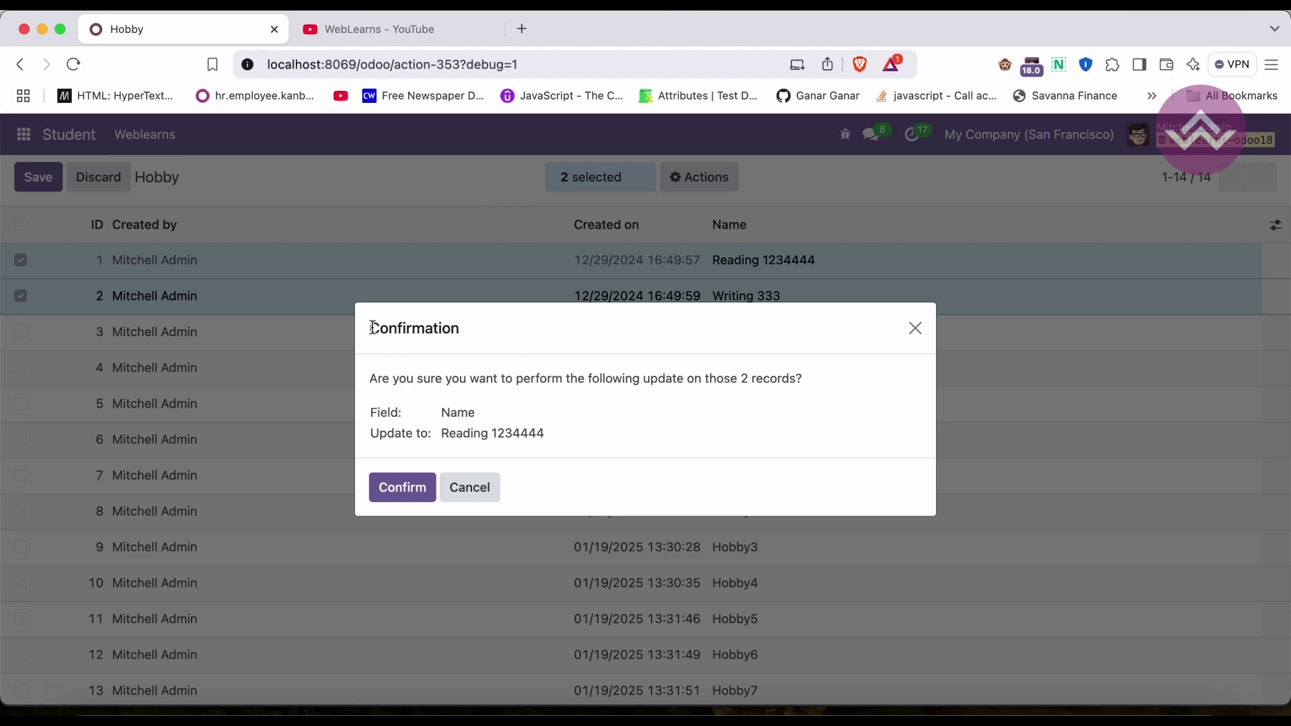
- Read the confirmation dialog's Name change, then cancel it so Reading 1234 and Writing 333 stay
mouse_move(372, 327)
left_mouse_down()
mouse_move(463, 331)
mouse_move(394, 338)
left_mouse_up()
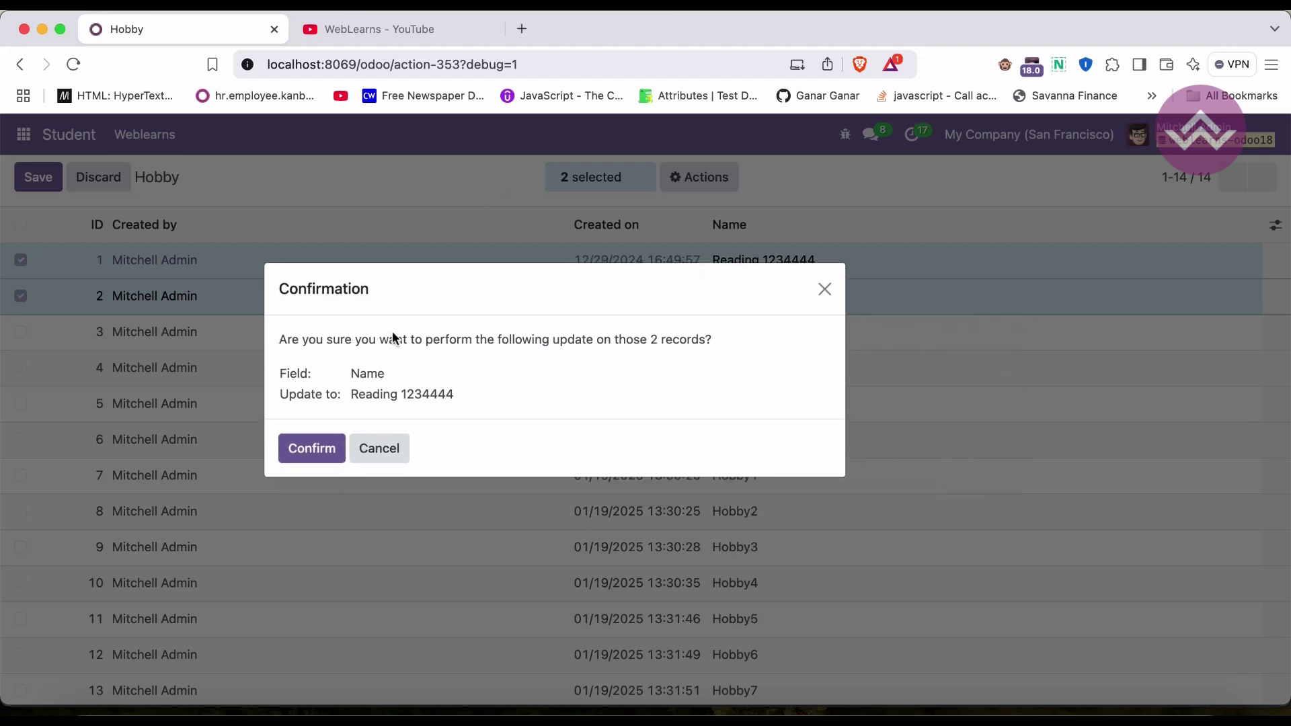
double_click(361, 373)
double_click(370, 395)
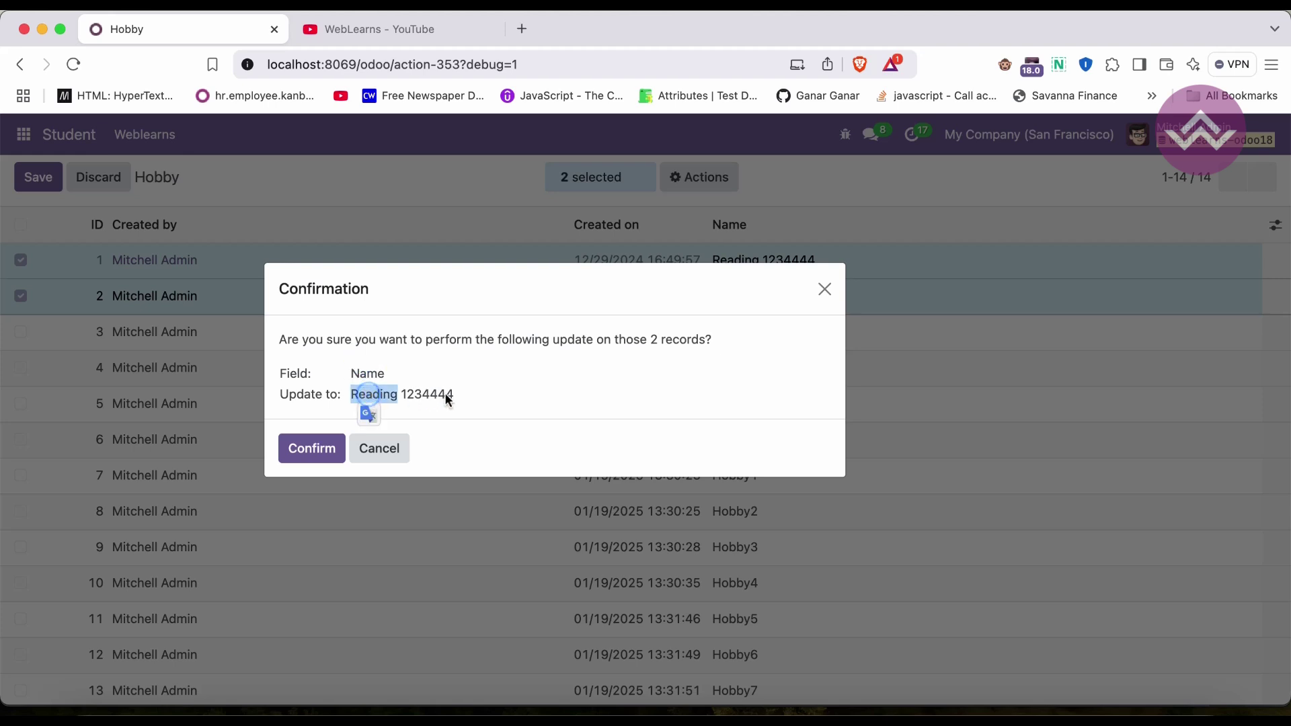
mouse_move(592, 339)
left_mouse_down()
mouse_move(654, 337)
mouse_move(354, 335)
left_mouse_up()
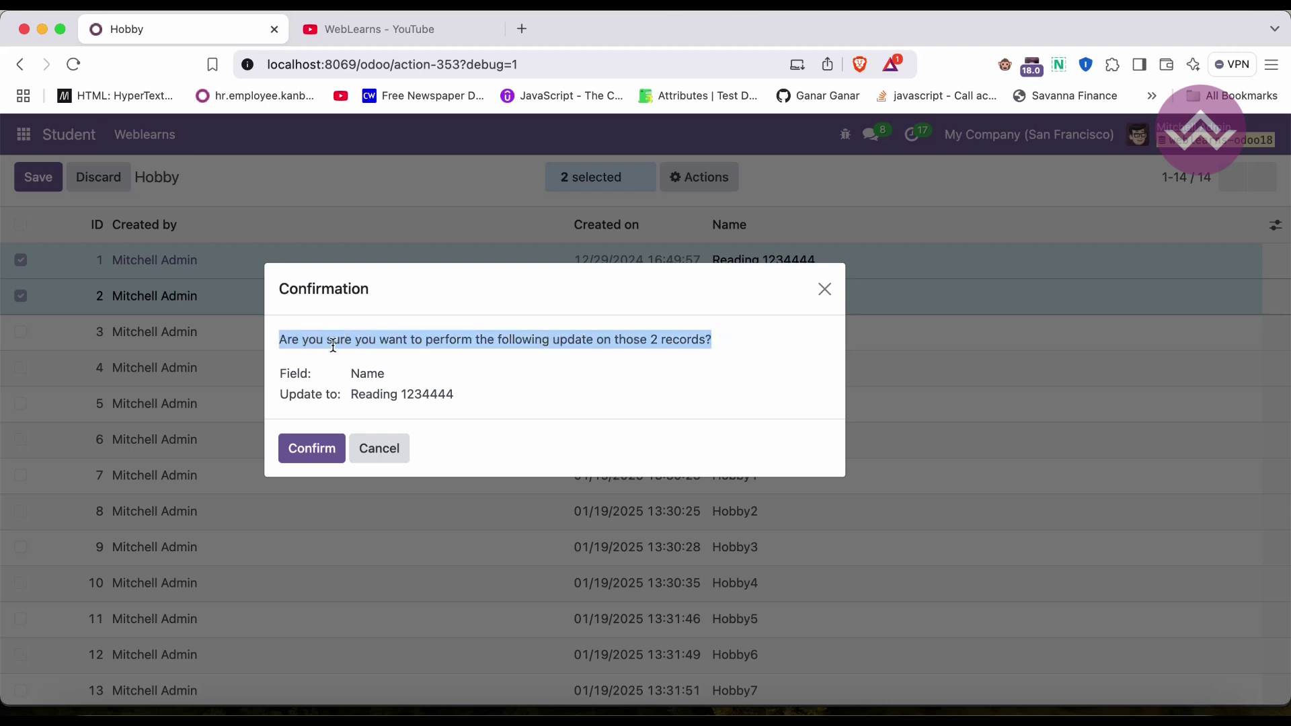
left_click(380, 449)
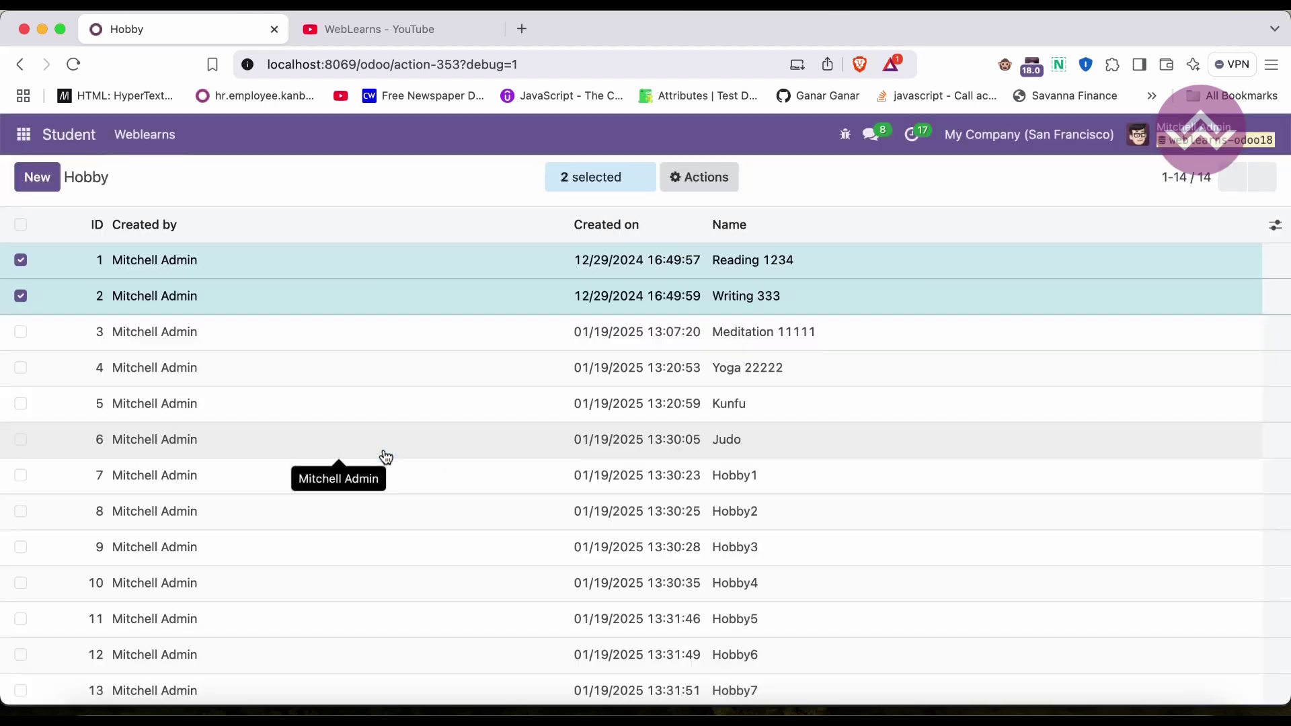
left_click(20, 226)
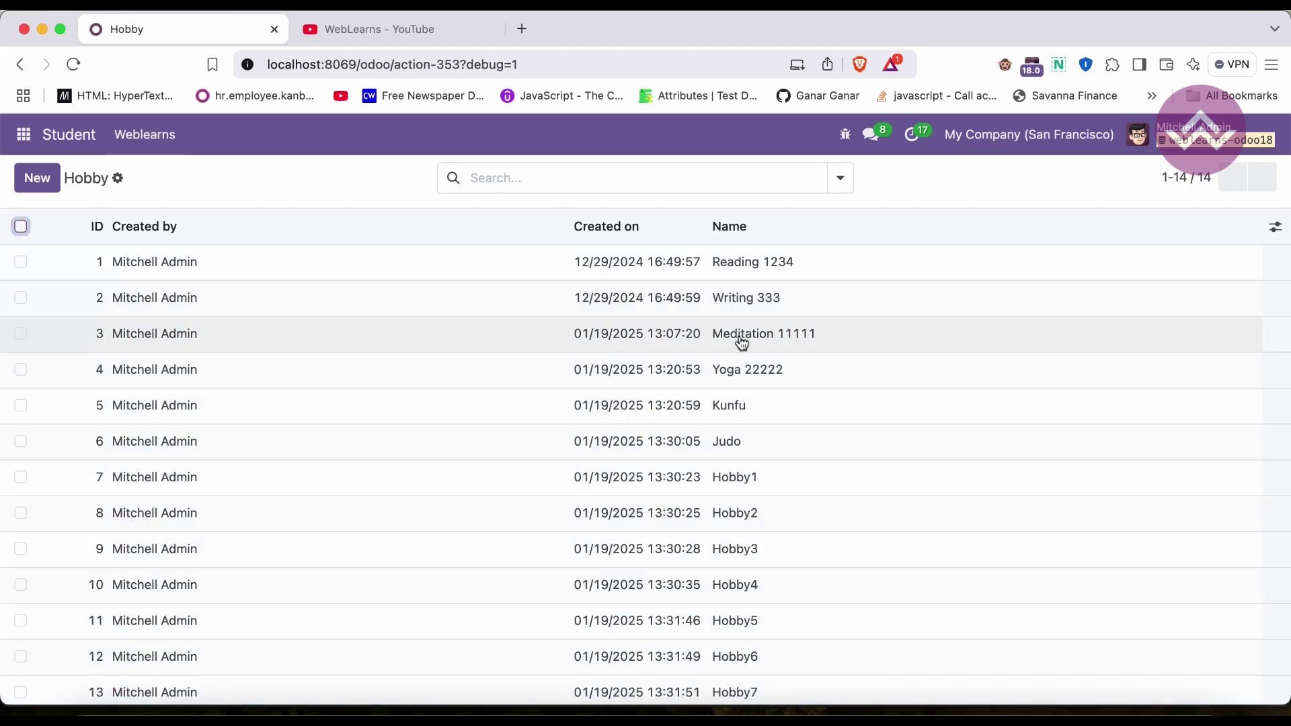
- Scroll down and select hobby records 7, 8 and 9
scroll(621, 498, "down", 2)
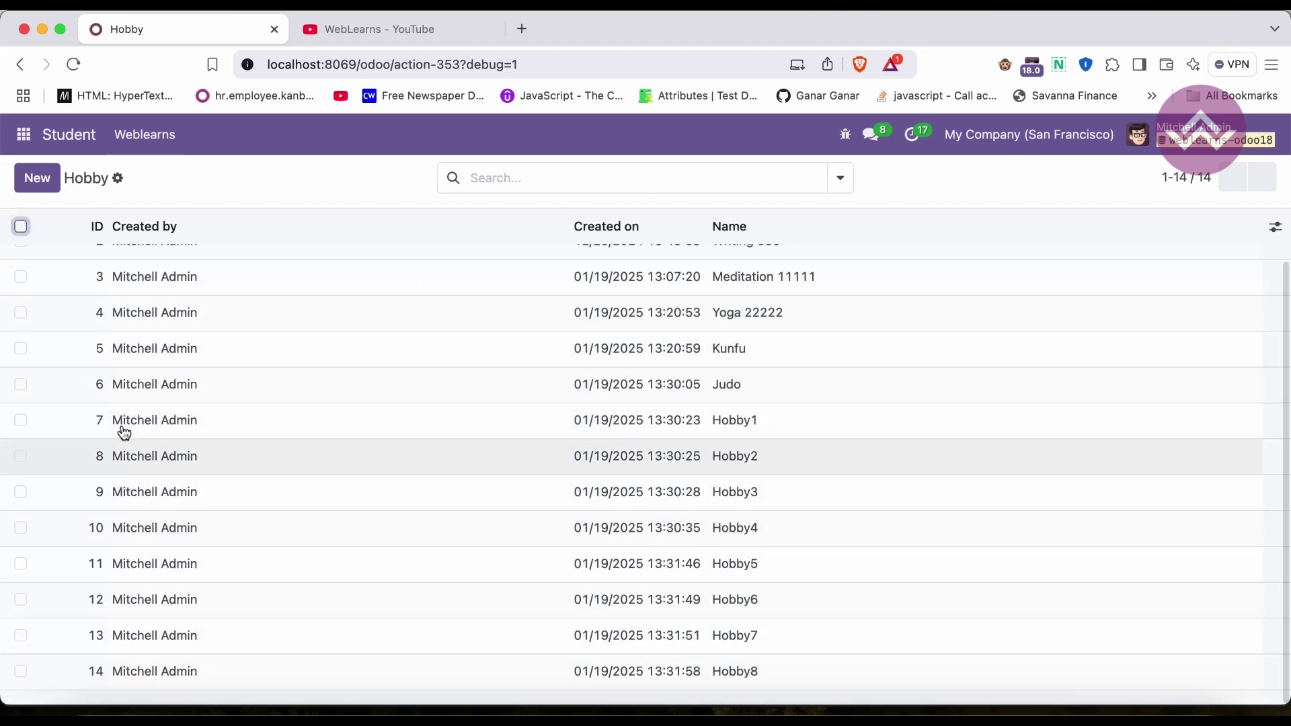
left_click(21, 420)
left_click(21, 456)
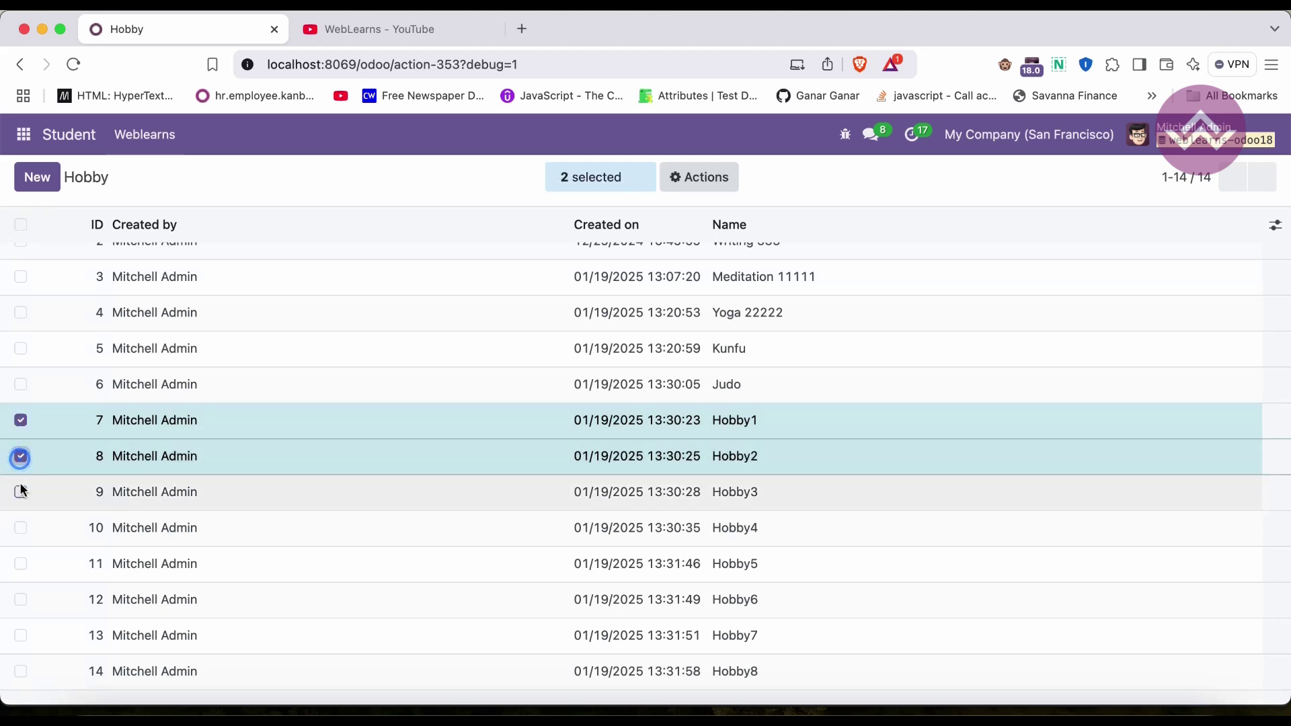
left_click(21, 492)
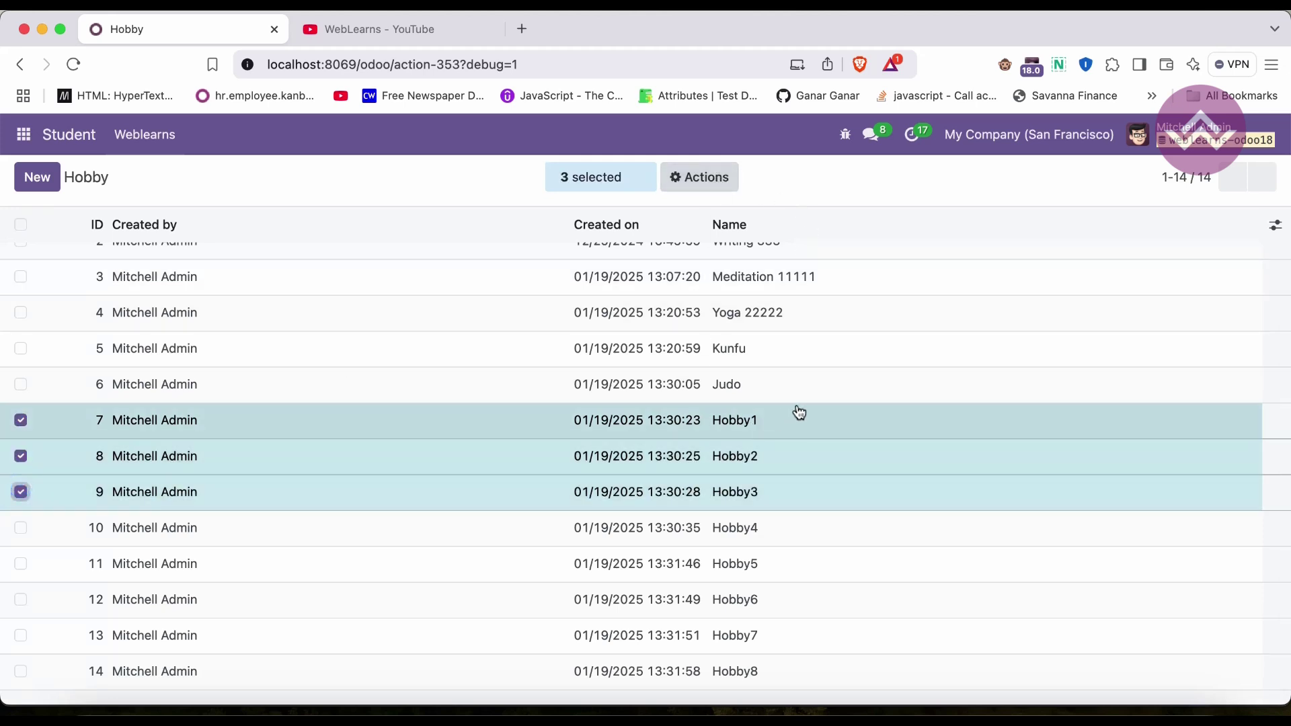
- Edit record 7's Name to Hobby112233 and submit it for all three records
left_click(793, 427)
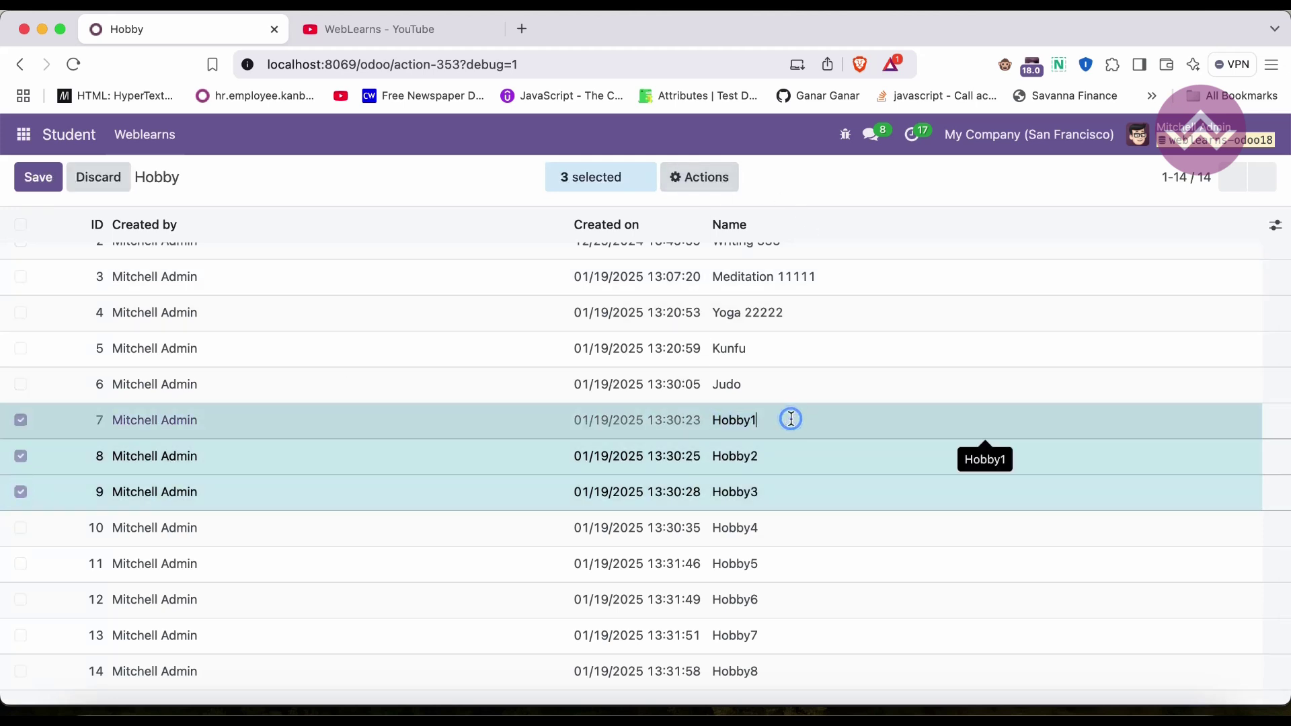
left_click(701, 179)
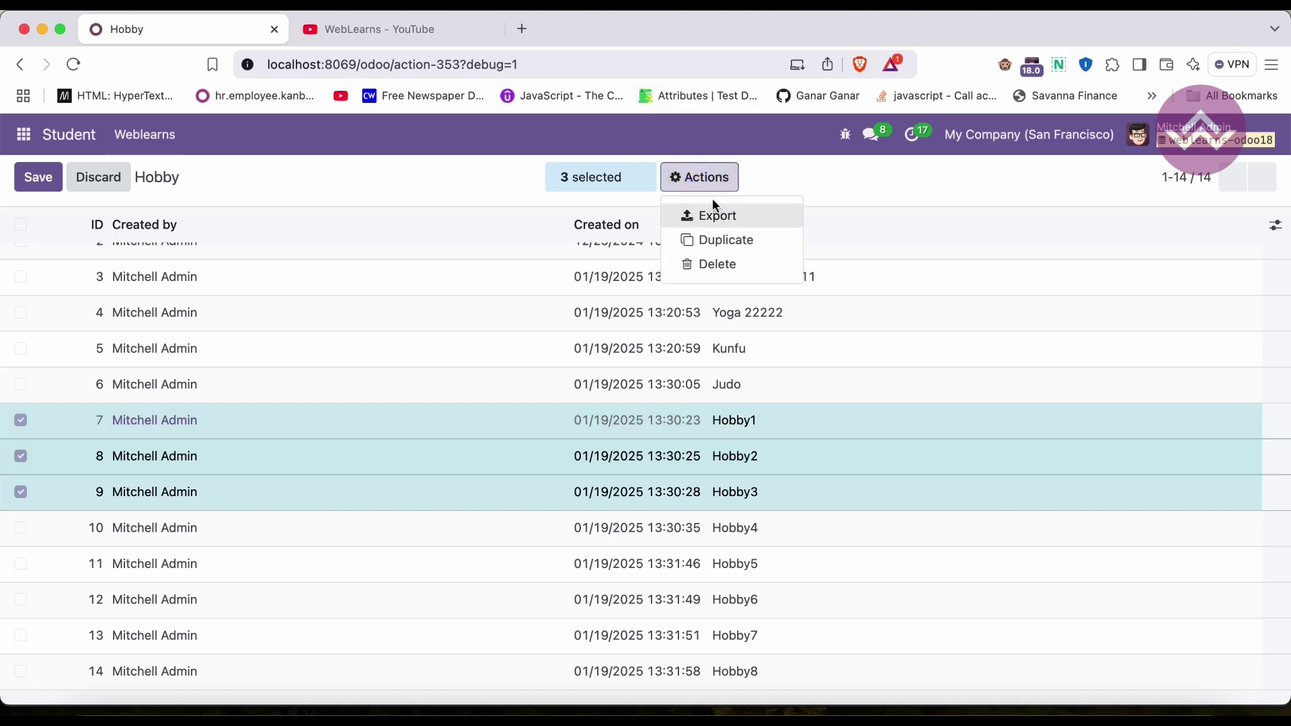
left_click(461, 169)
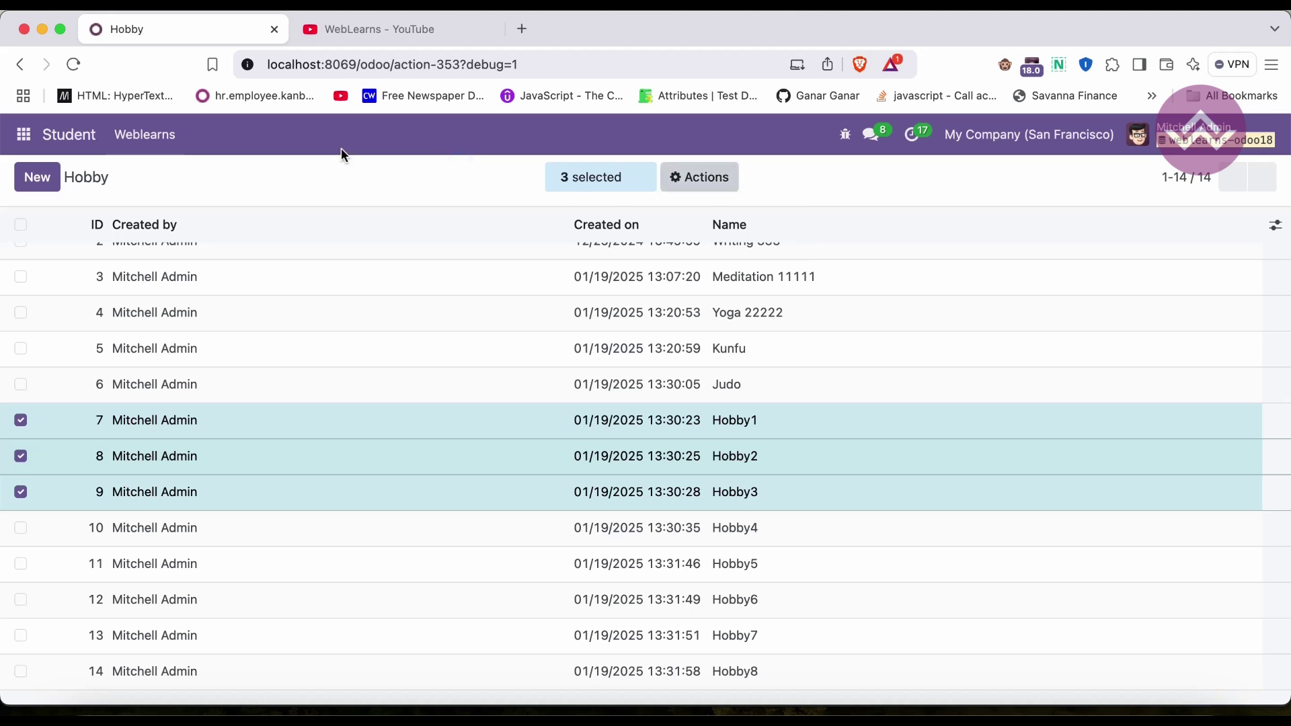
left_click(770, 420)
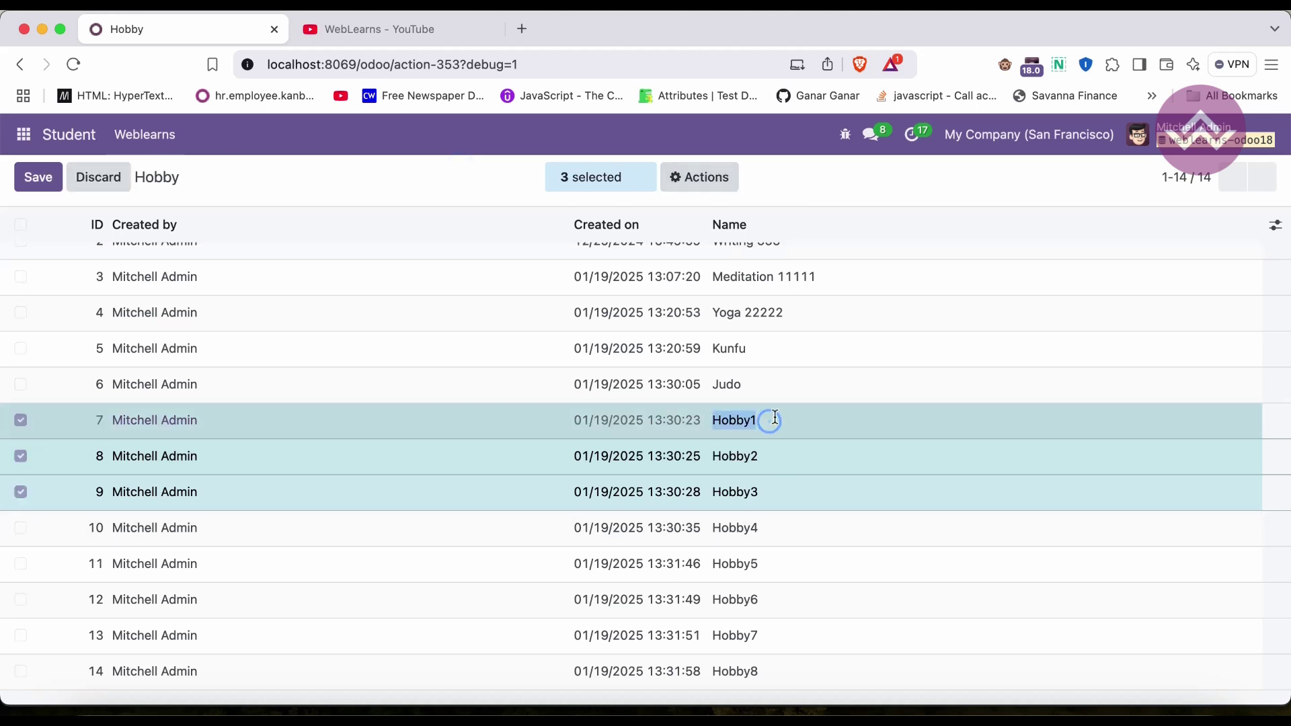
left_click(775, 417)
type("12233")
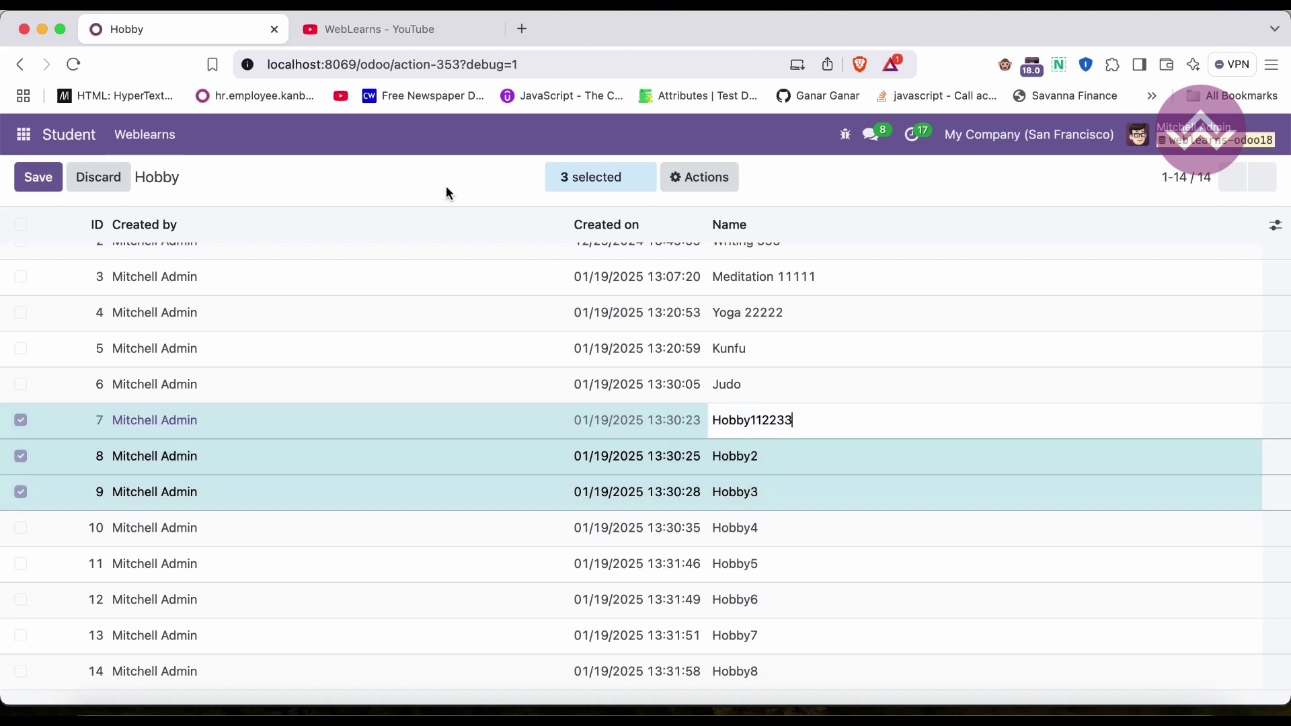
left_click(449, 193)
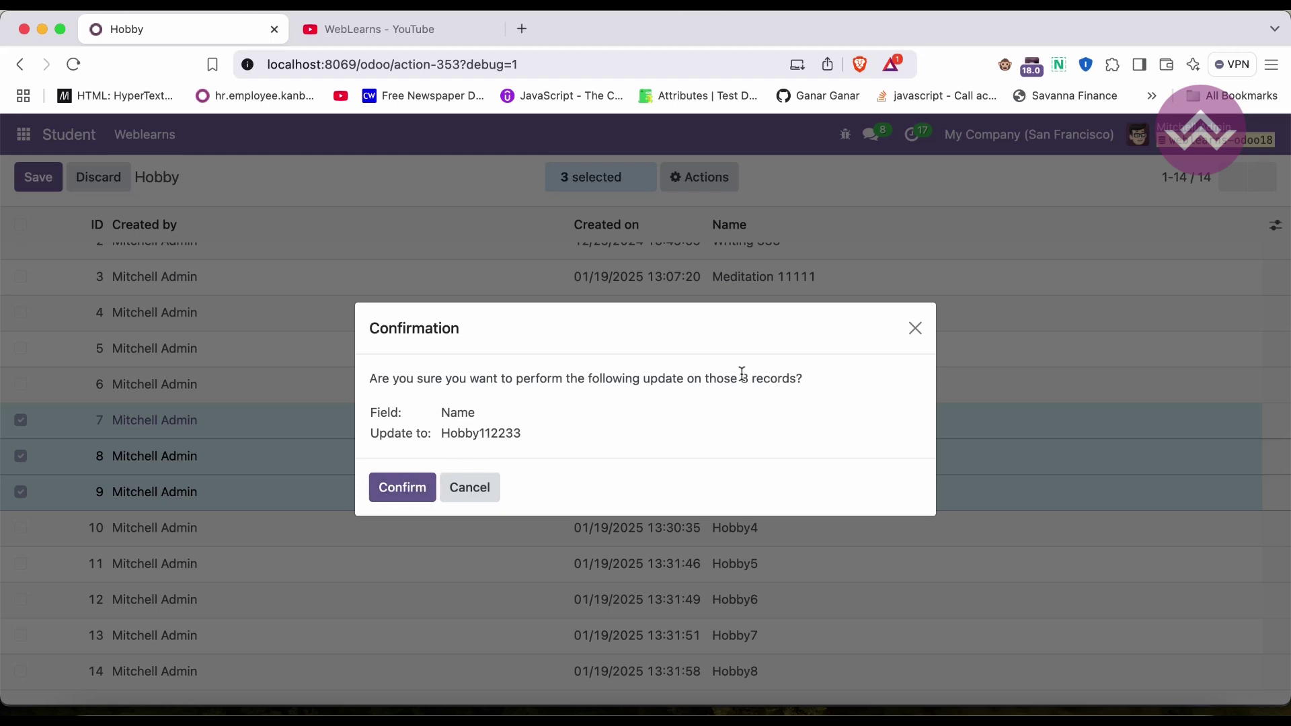
left_click_drag(740, 377, 802, 377)
- Confirm the Hobby112233 rename for records 7, 8 and 9
left_click(391, 495)
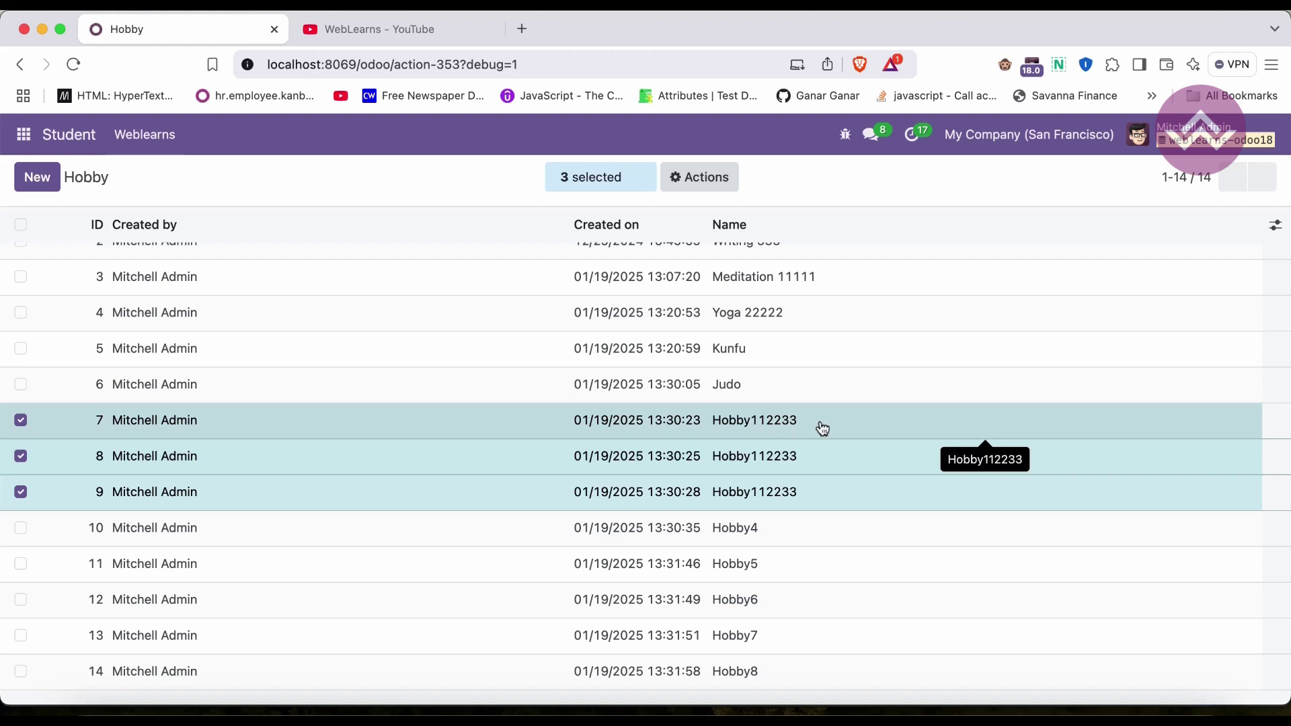
- Append 000 to record 9's name, confirm the three-record update, and clear the selection
left_click(828, 493)
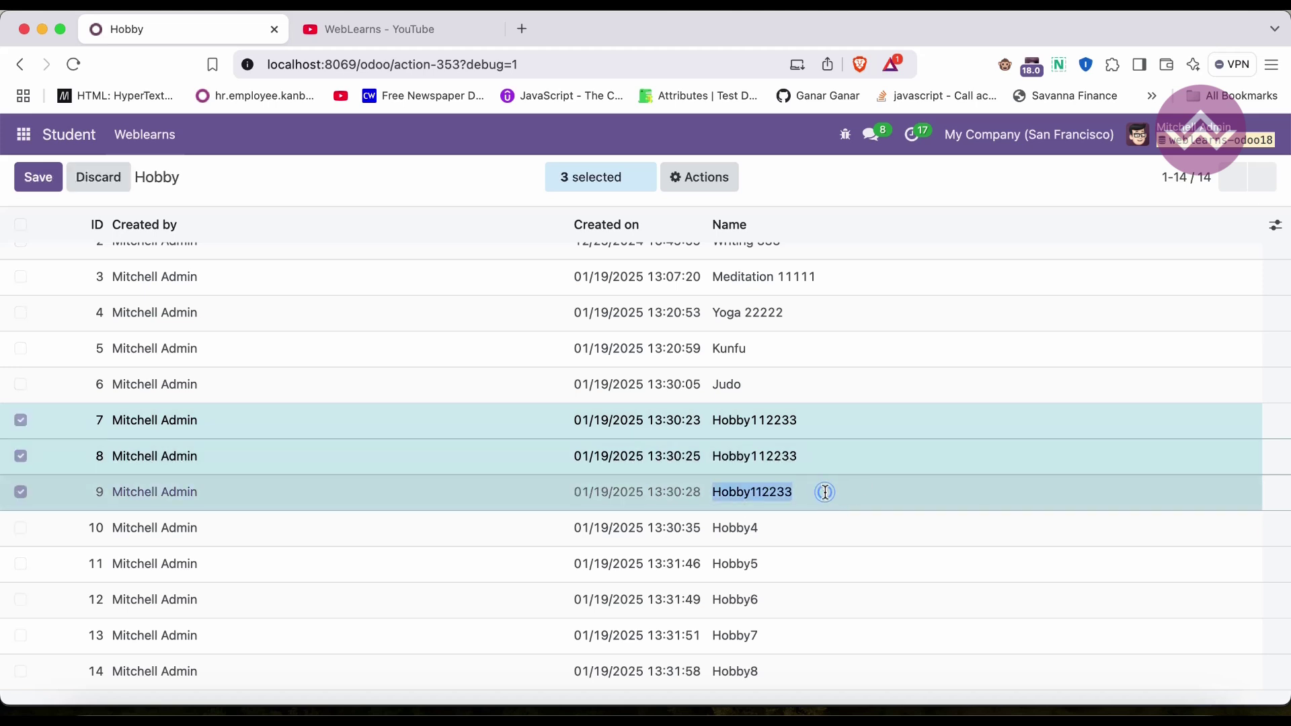
left_click(790, 488)
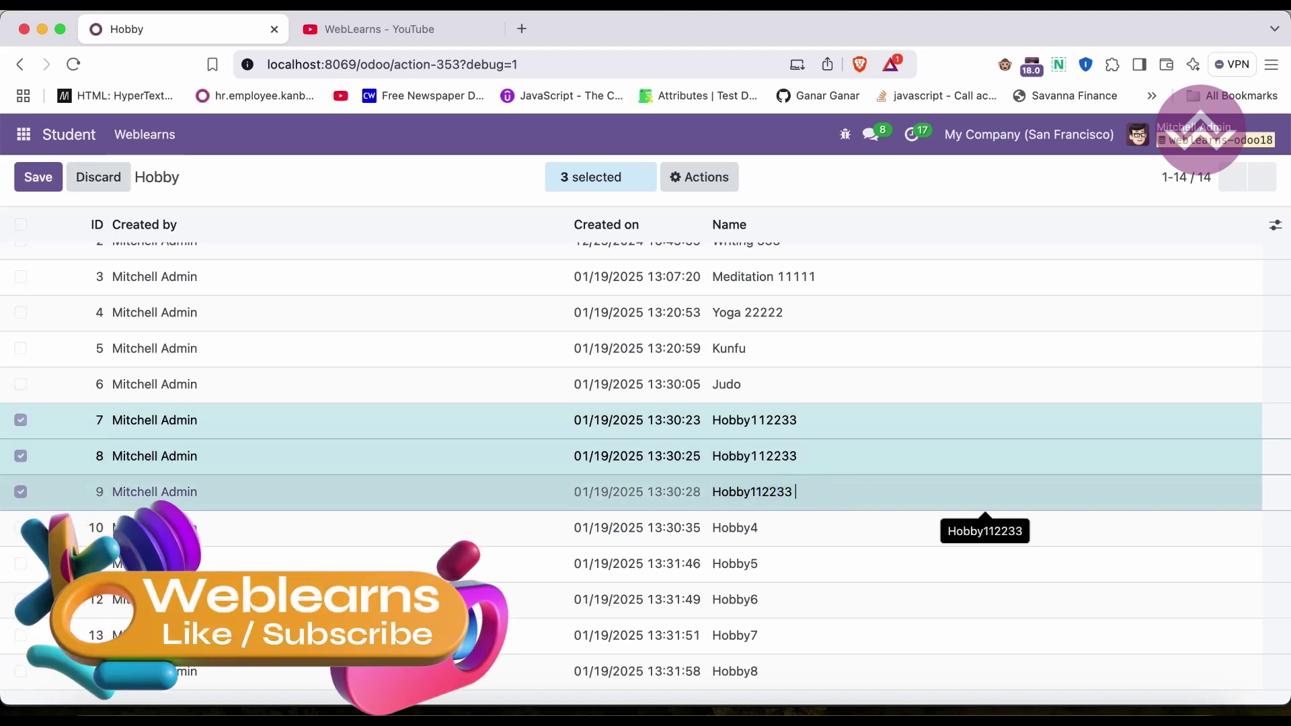
type("000")
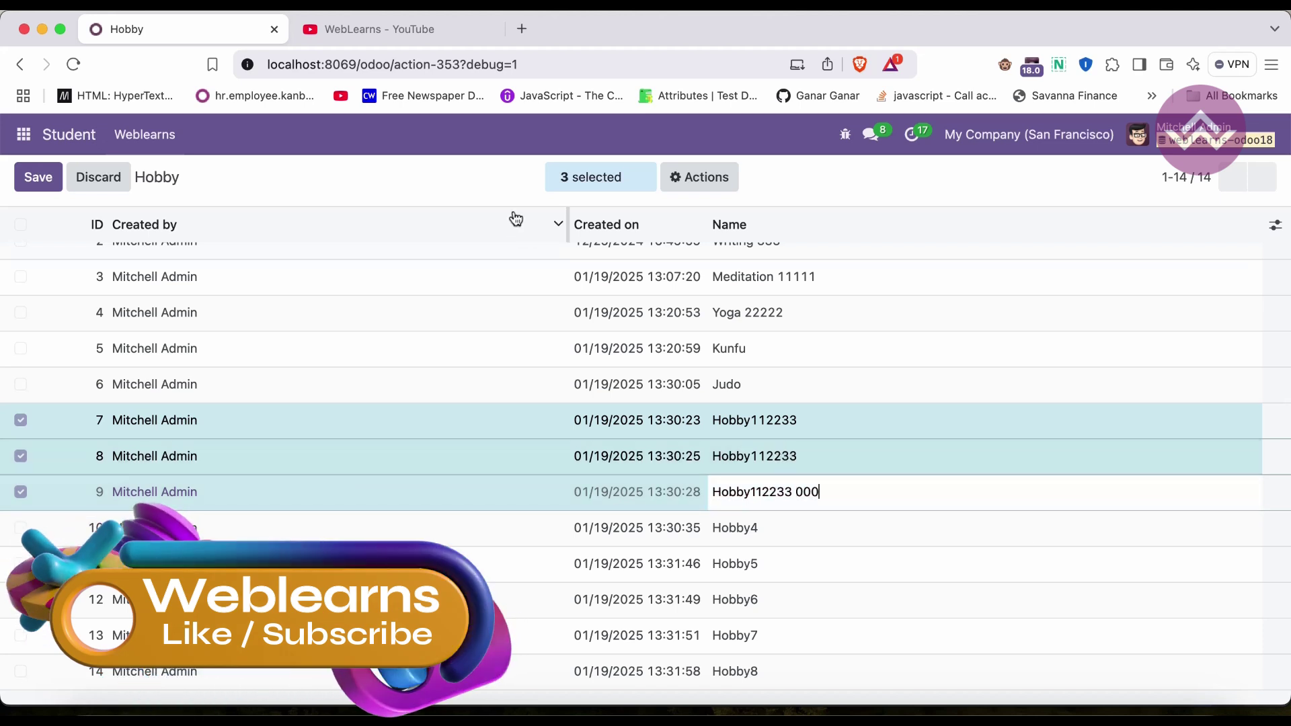
left_click(519, 344)
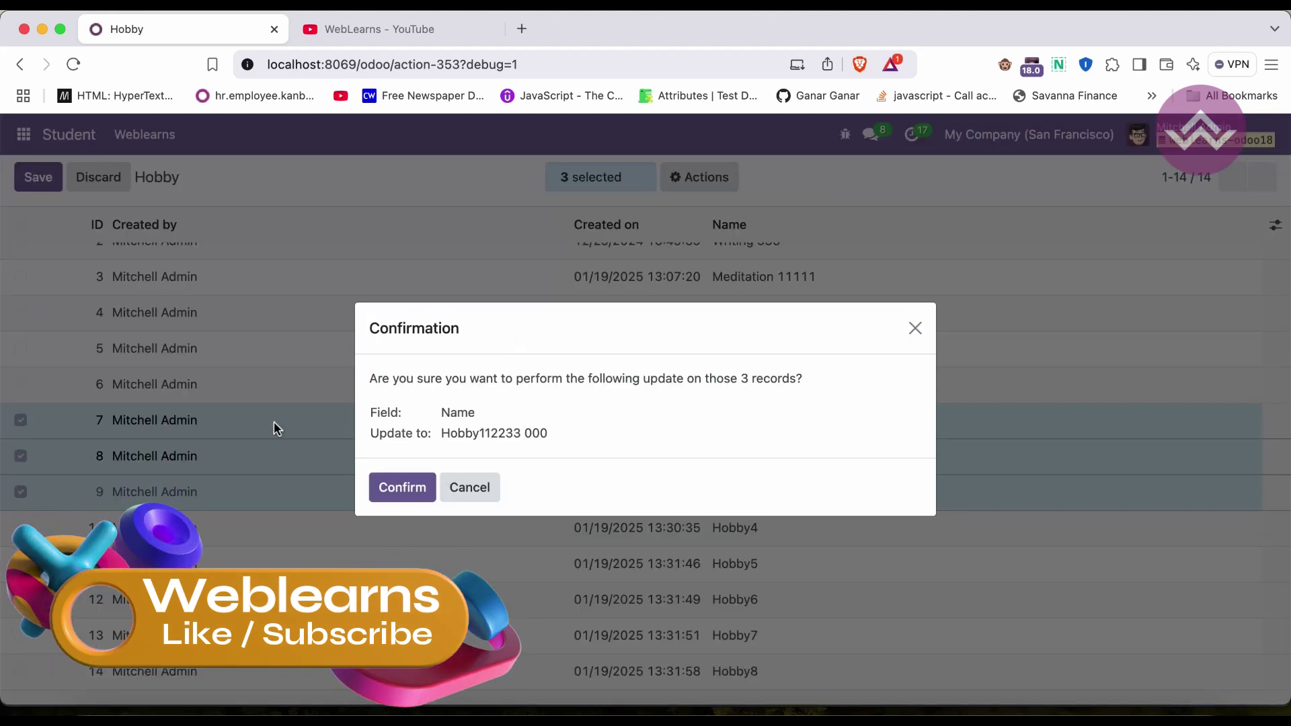
left_click(407, 491)
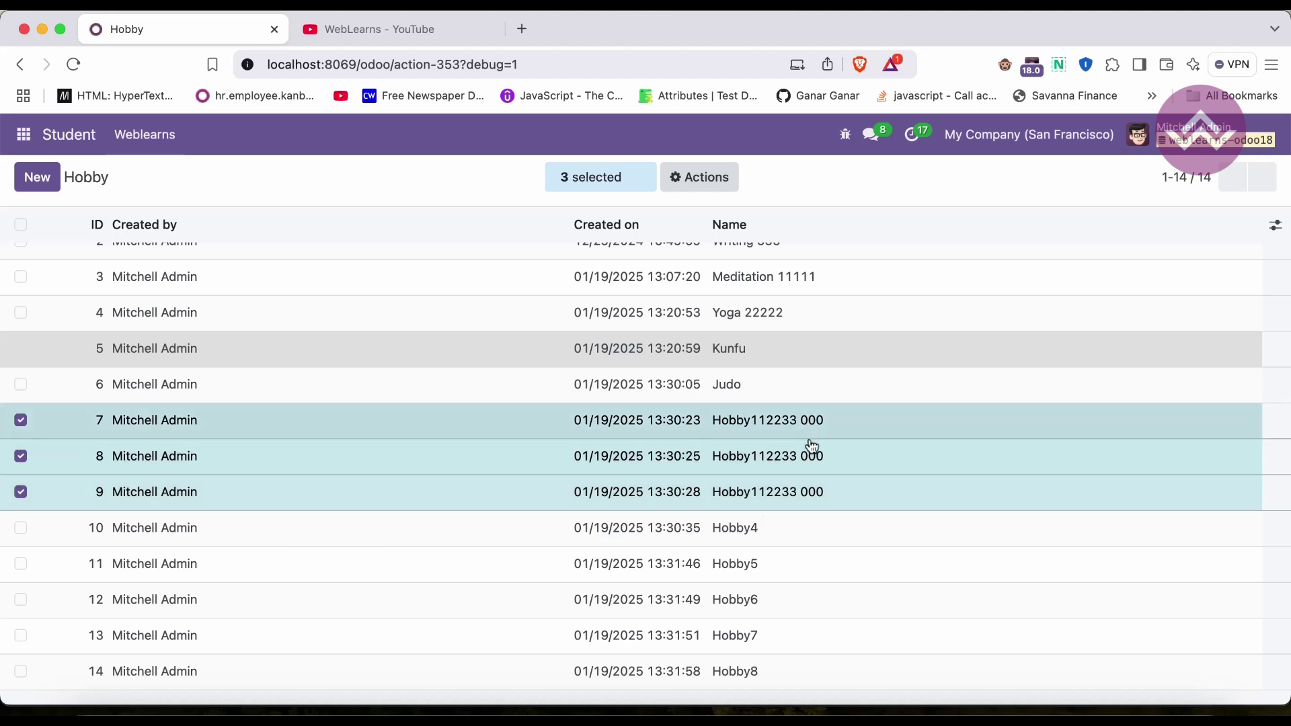
left_click(27, 223)
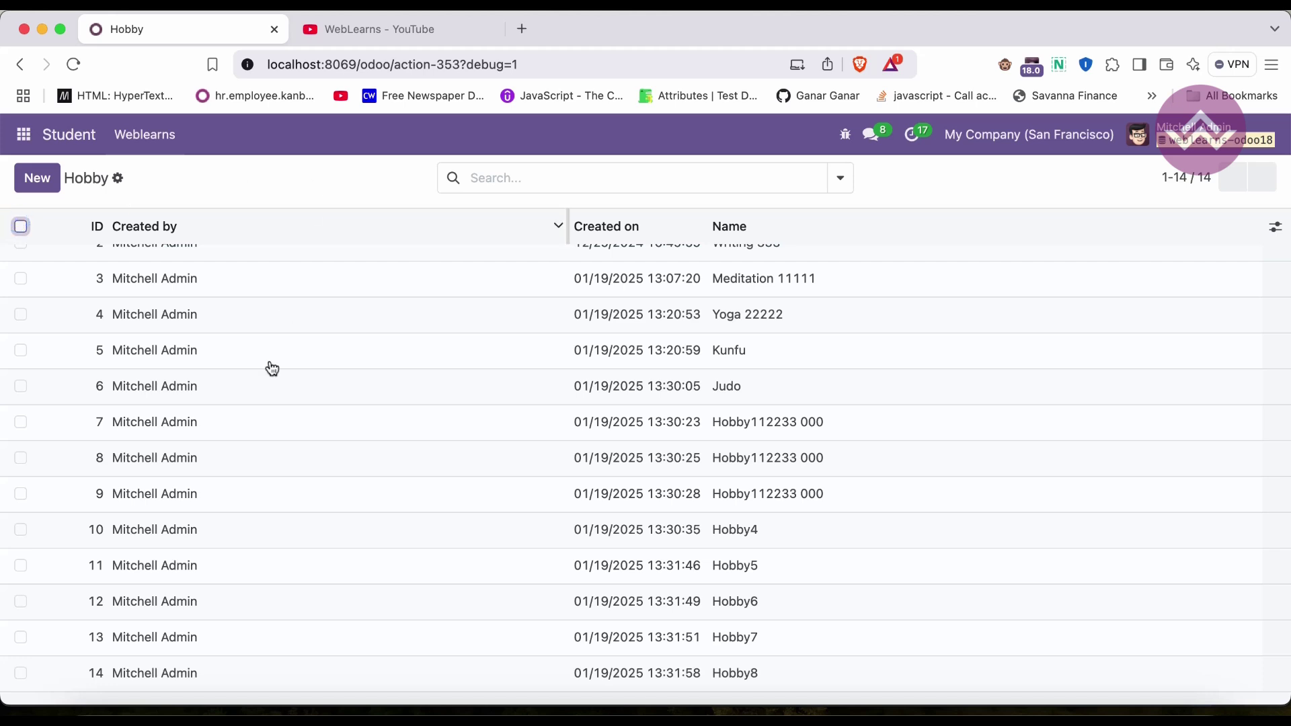
scroll(272, 368, "up", 2)
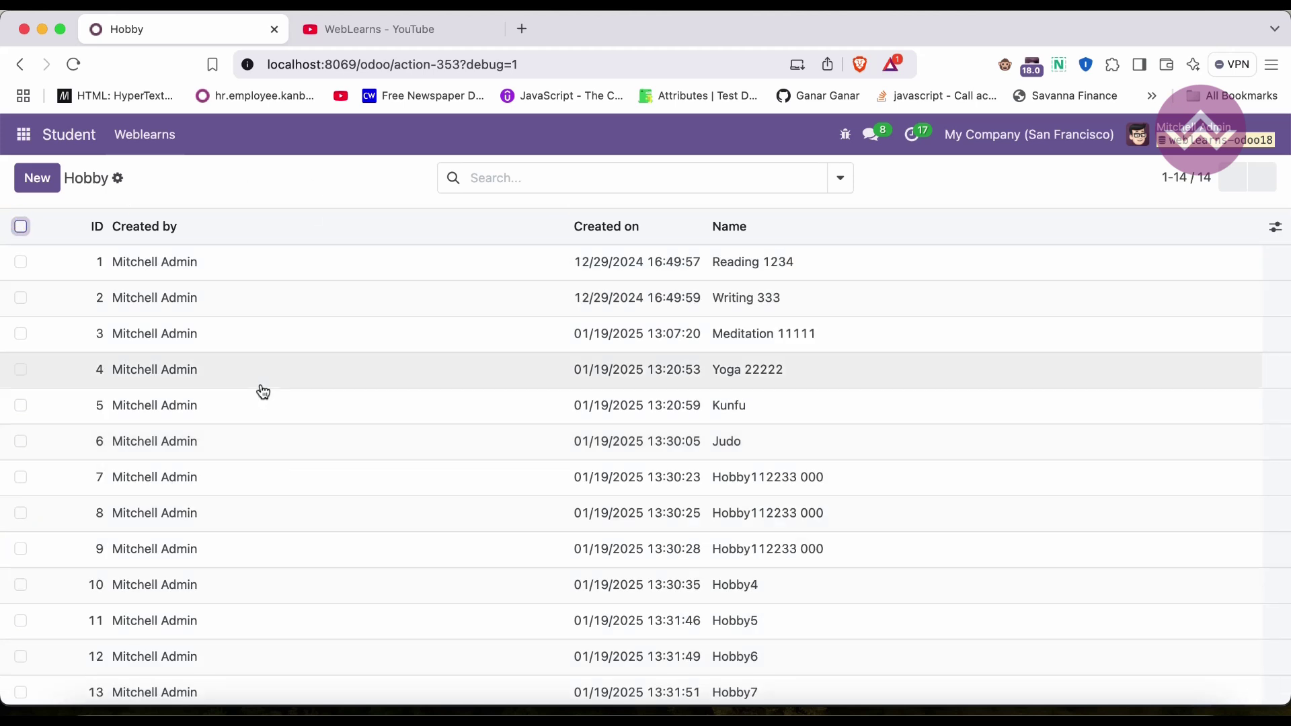
- Delete editable="bottom" from the list tag, restart the server, and reload the Hobby list
left_click(223, 714)
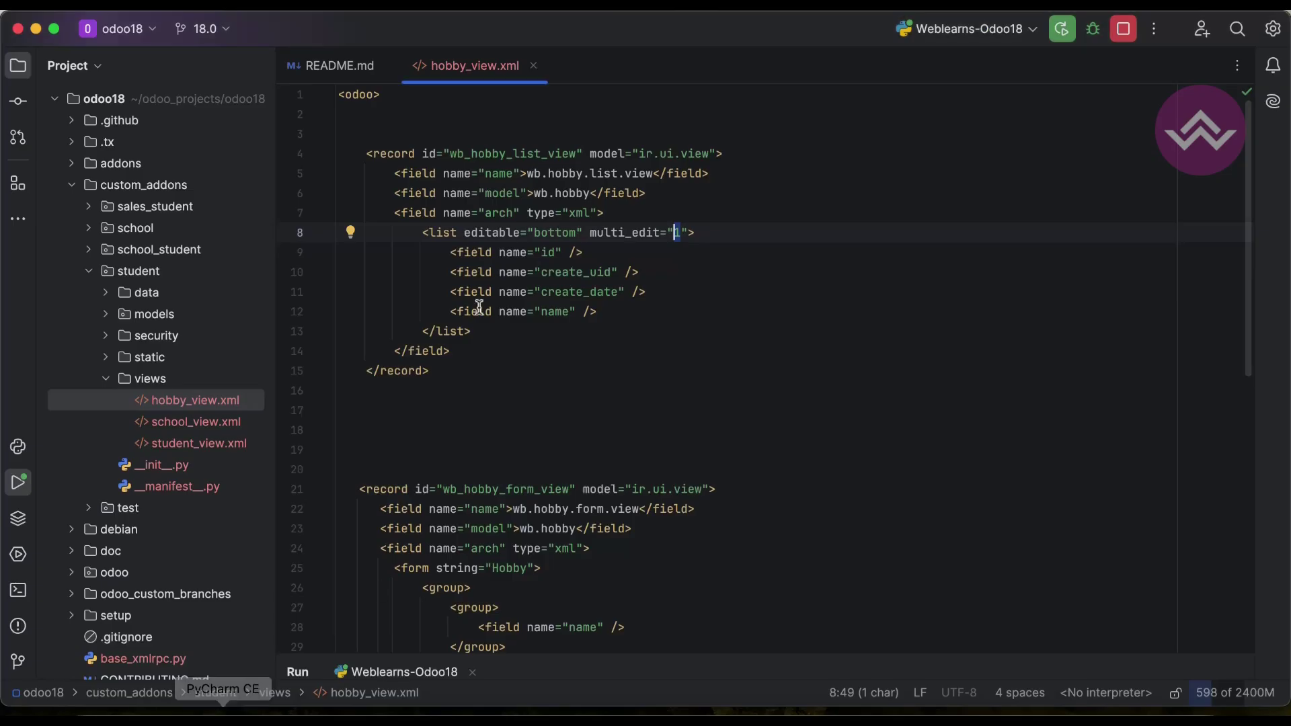
left_click_drag(464, 233, 583, 233)
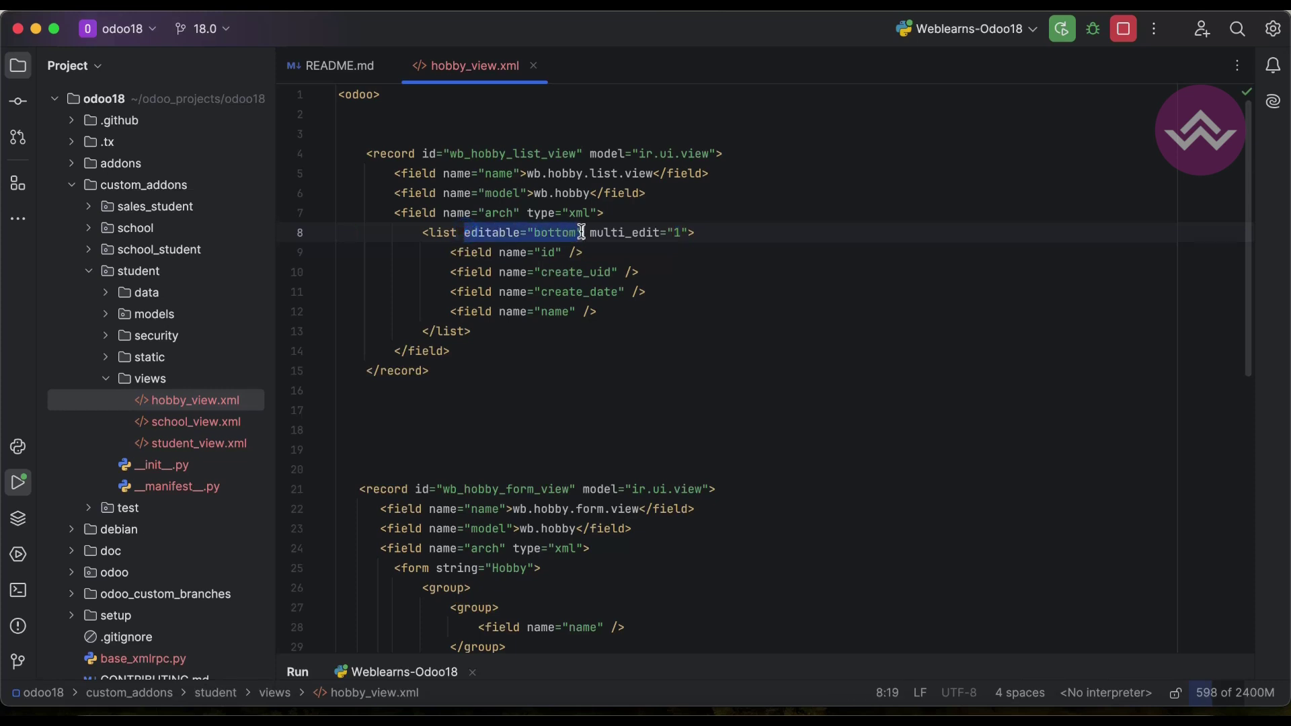
key("BackSpace")
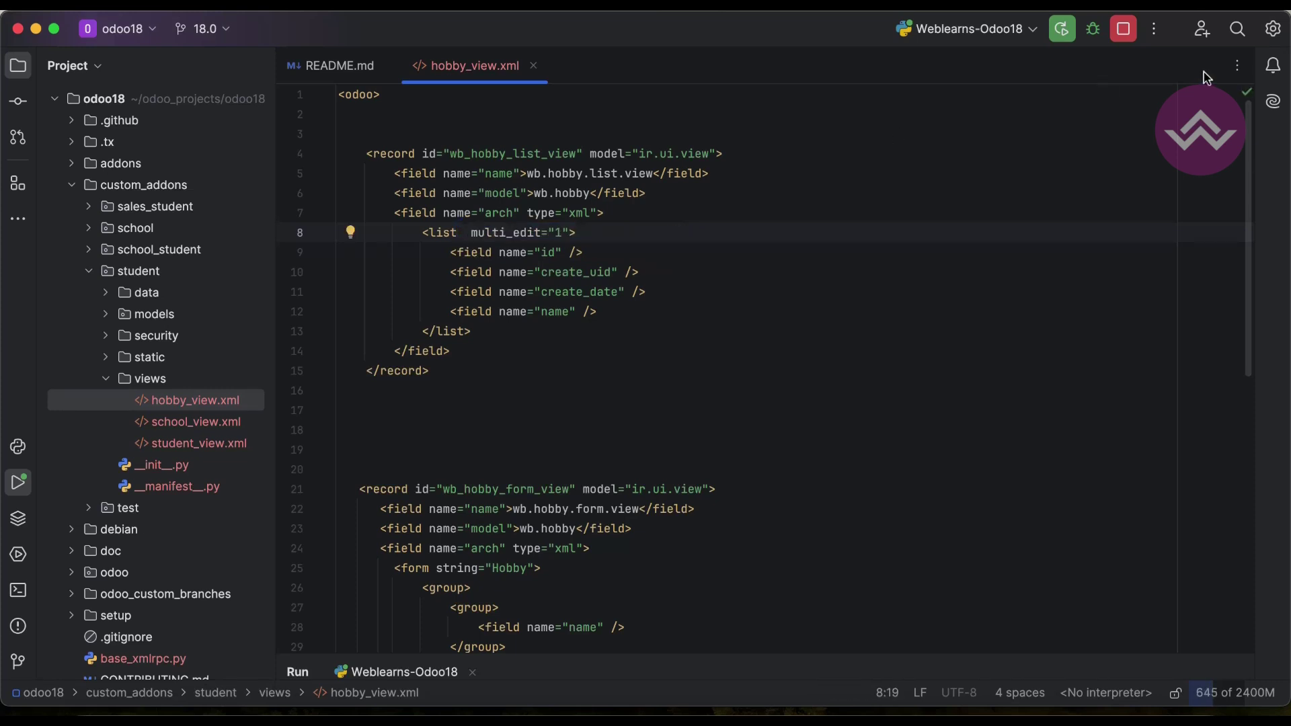
left_click(1123, 29)
left_click(291, 717)
left_click(73, 64)
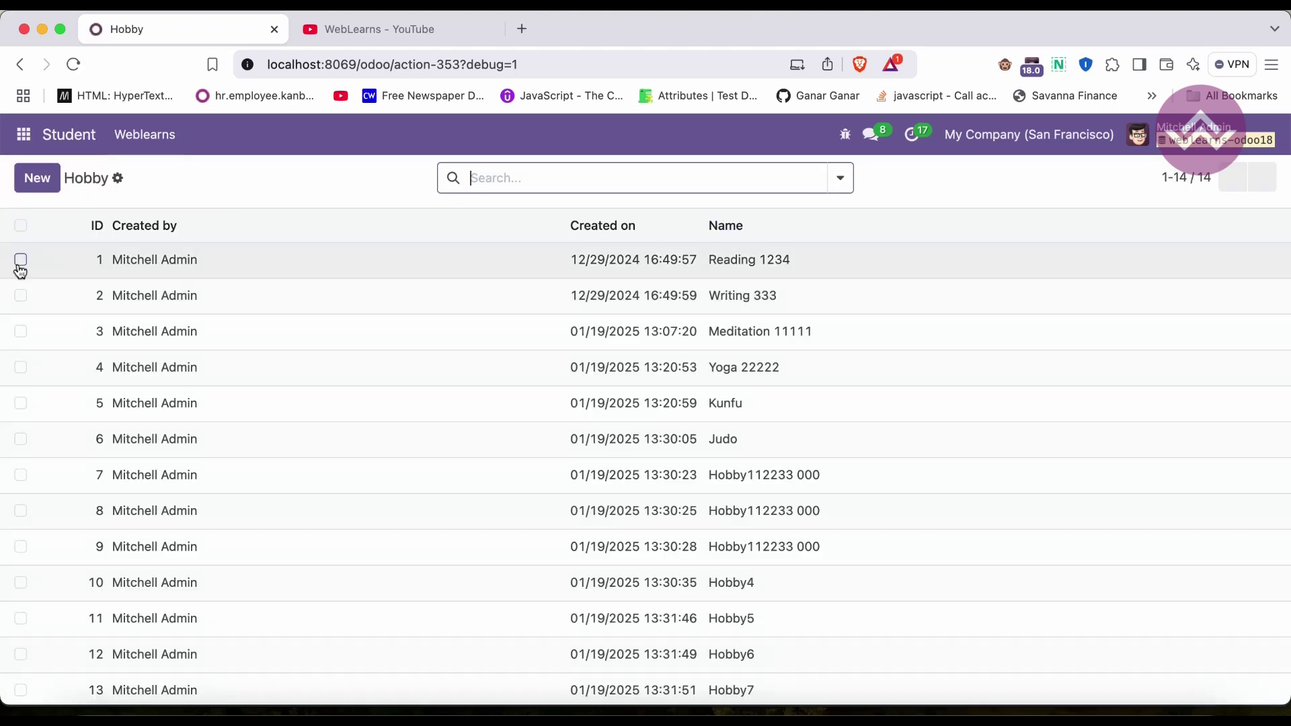
- Mass-edit hobbies 1 and 2 to 'Reading 1234 98777', confirm, and return to PyCharm
left_click(21, 262)
left_click(20, 295)
left_click(736, 261)
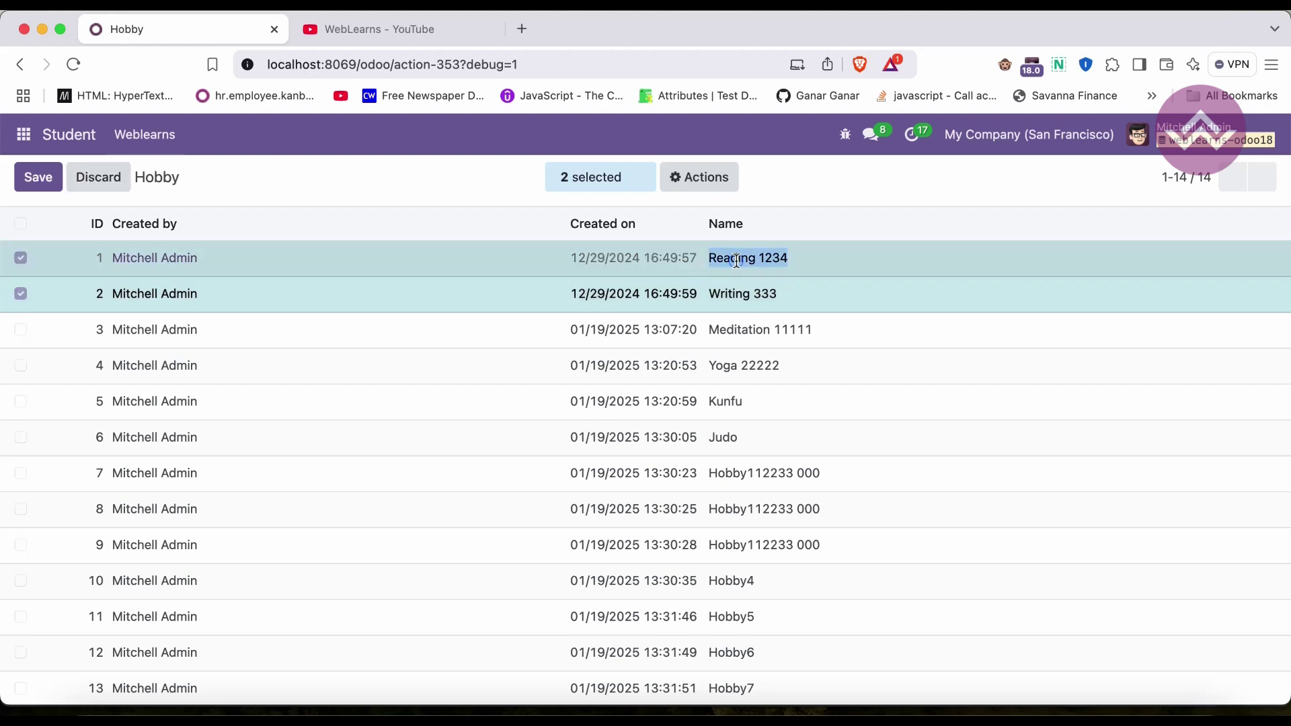
left_click(736, 261)
type("98777")
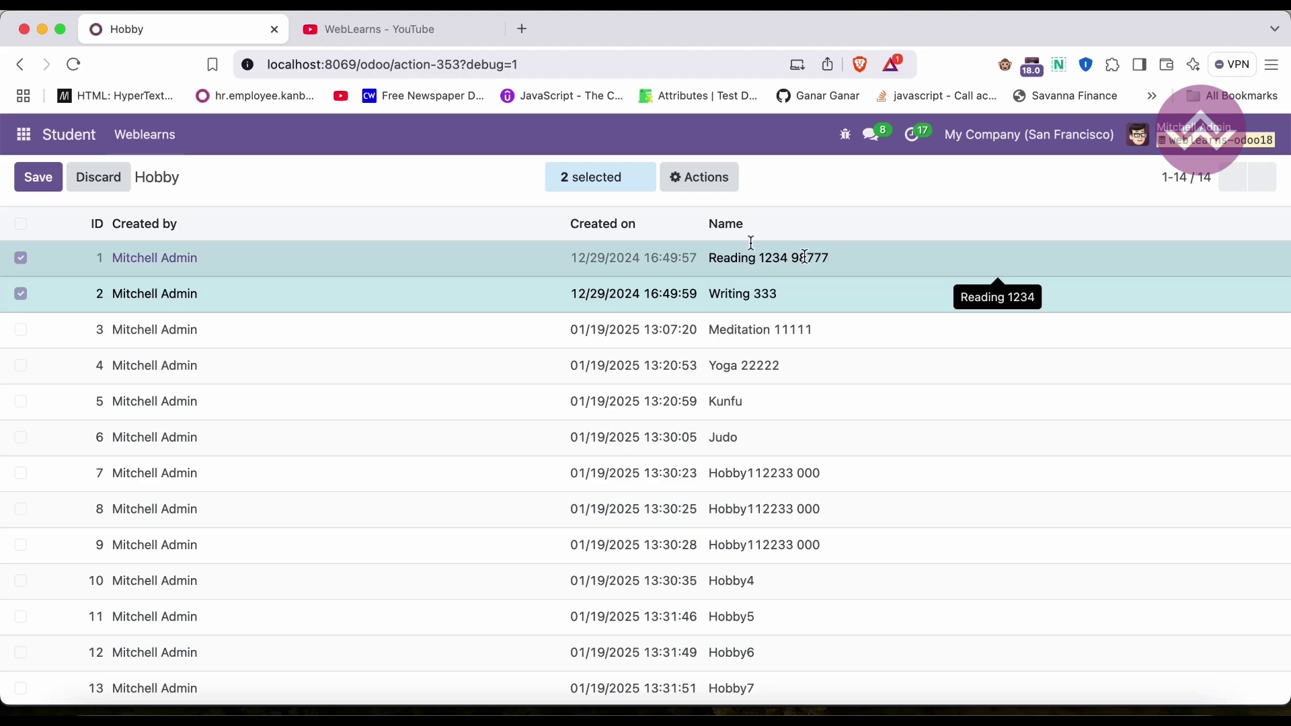
left_click(481, 175)
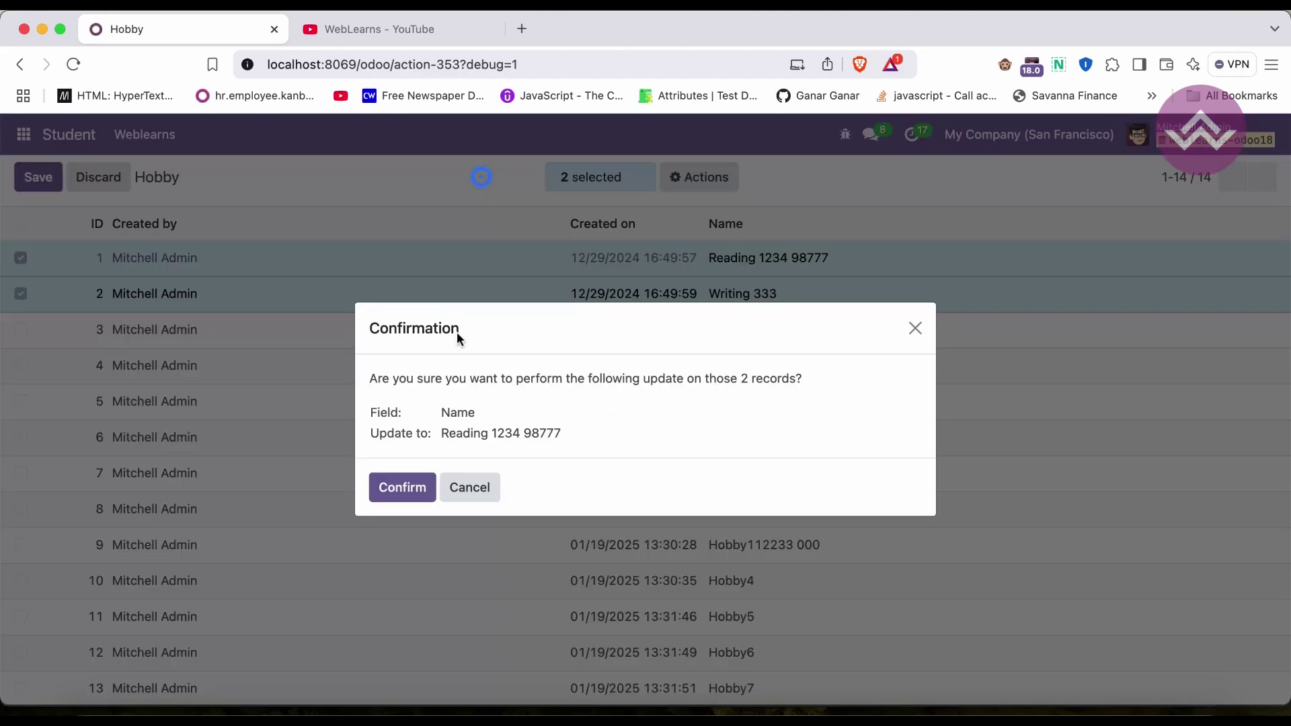
left_click(399, 488)
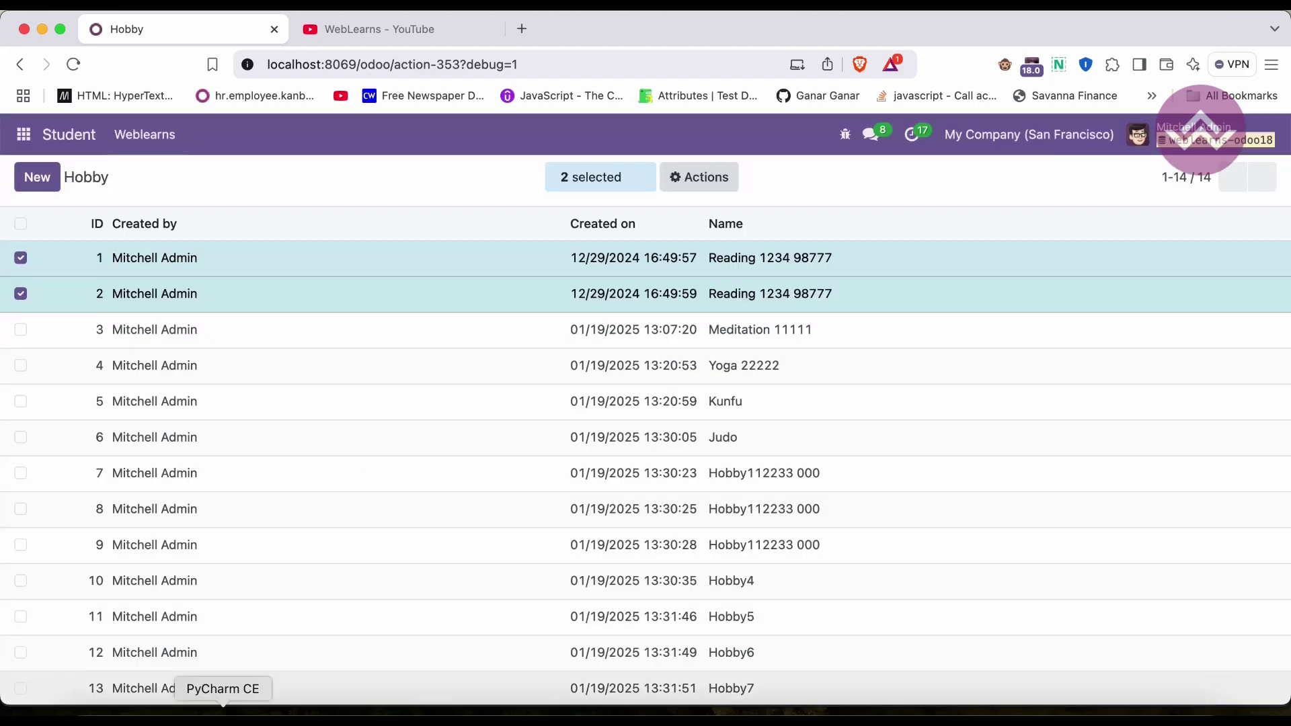
left_click(222, 699)
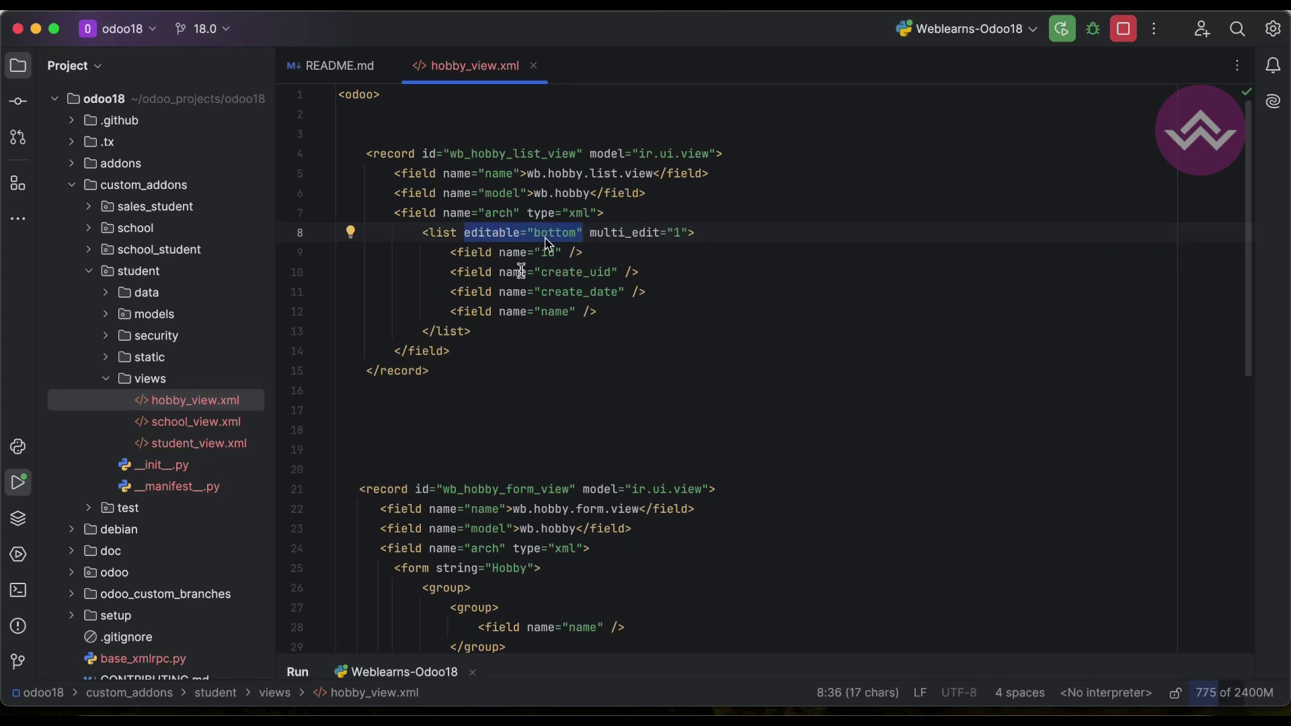
- Back in Brave, uncheck hobbies 1 and 2 and open the Yoga 22222 record
left_click(289, 714)
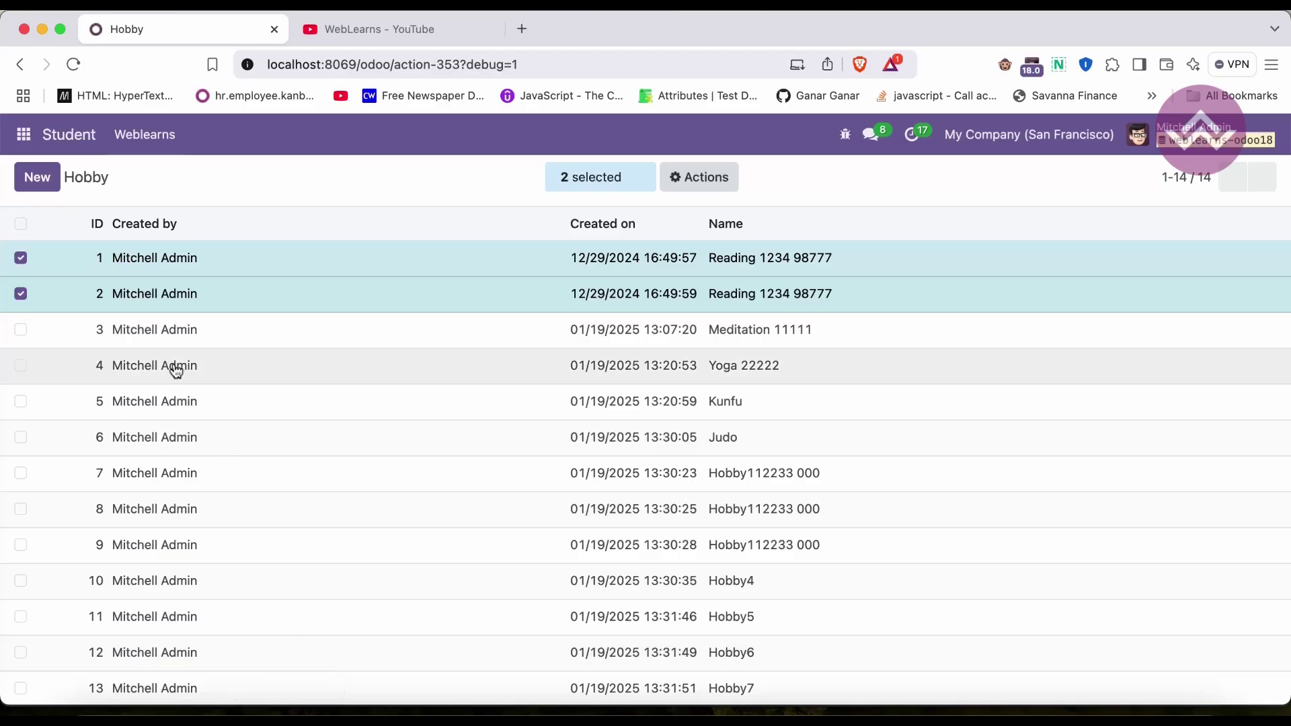
left_click(245, 184)
left_click(21, 257)
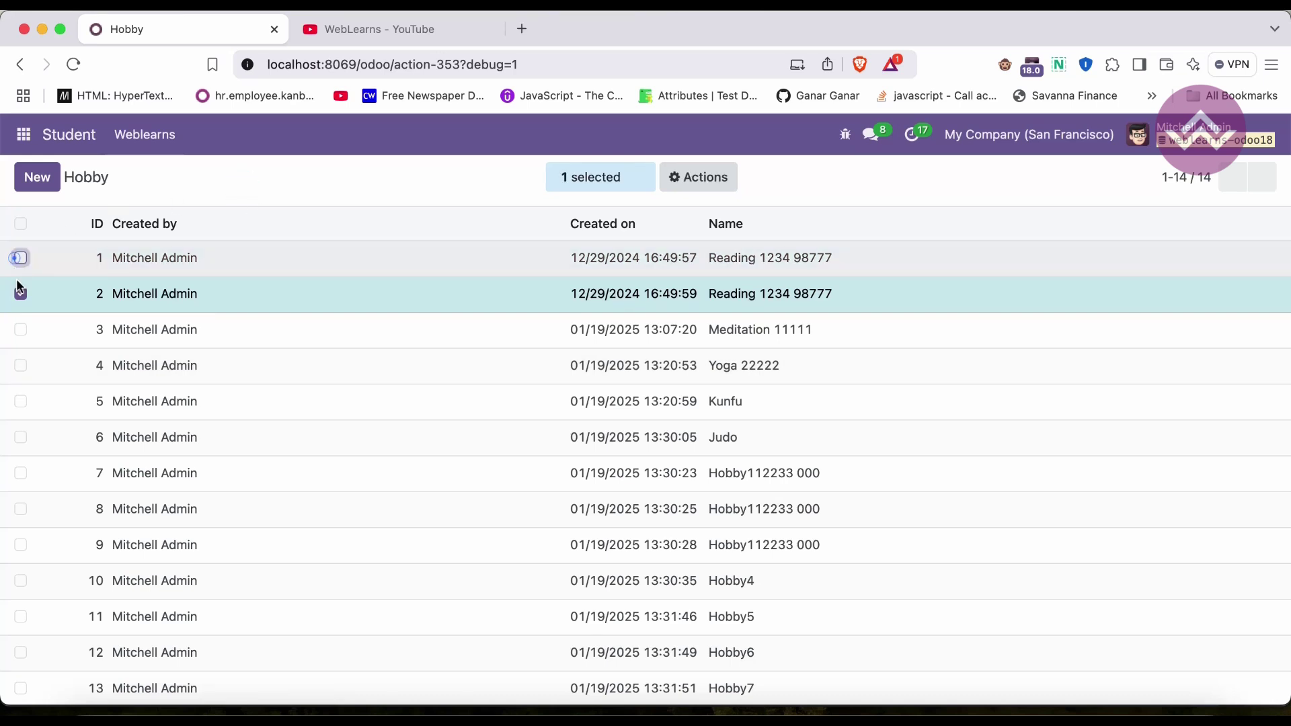
left_click(21, 294)
left_click(188, 187)
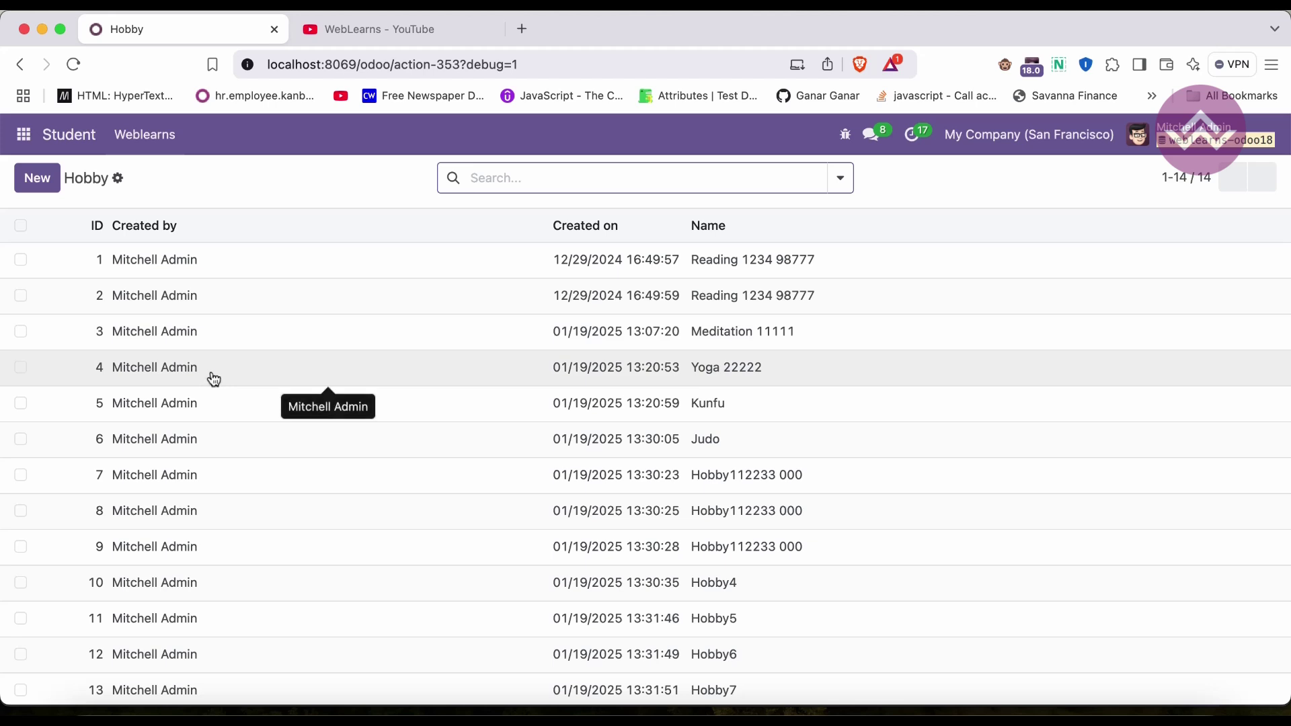
left_click(212, 376)
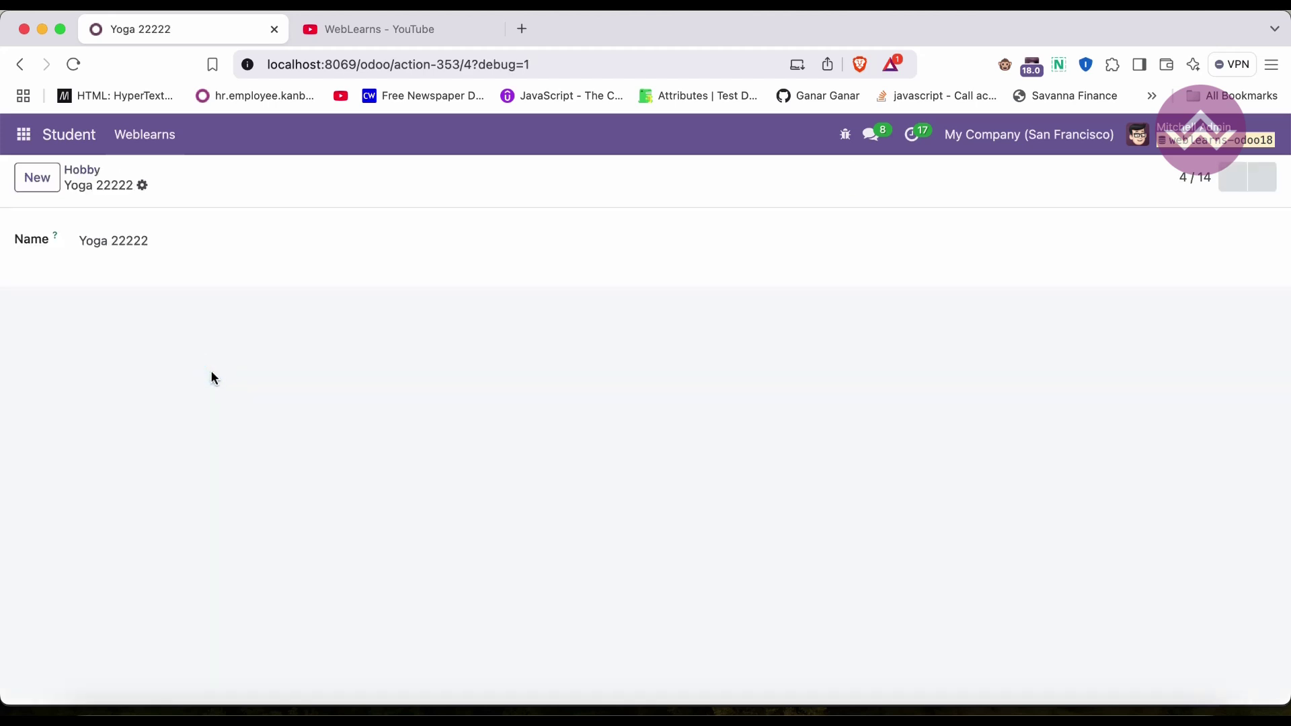
- Return to the Hobby list, check the editable attribute on line 8 of hobby_view.xml, and come back
left_click(86, 172)
left_click(222, 713)
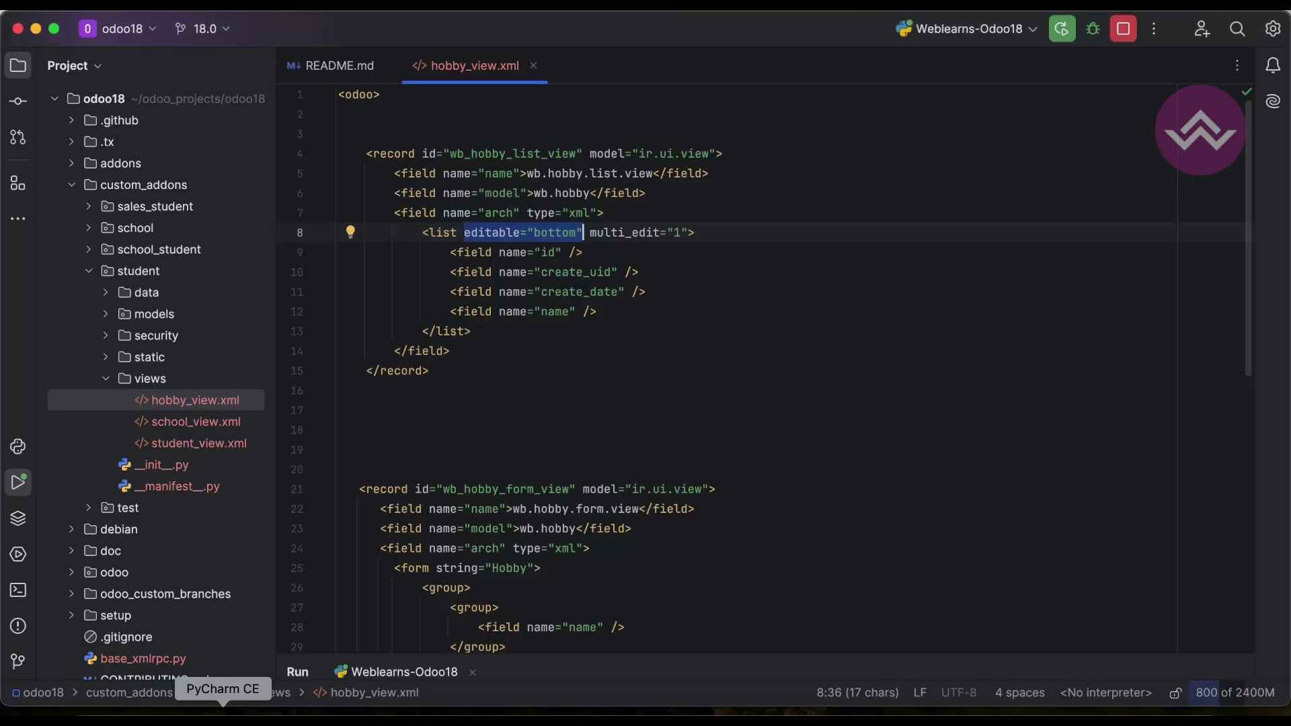
double_click(473, 238)
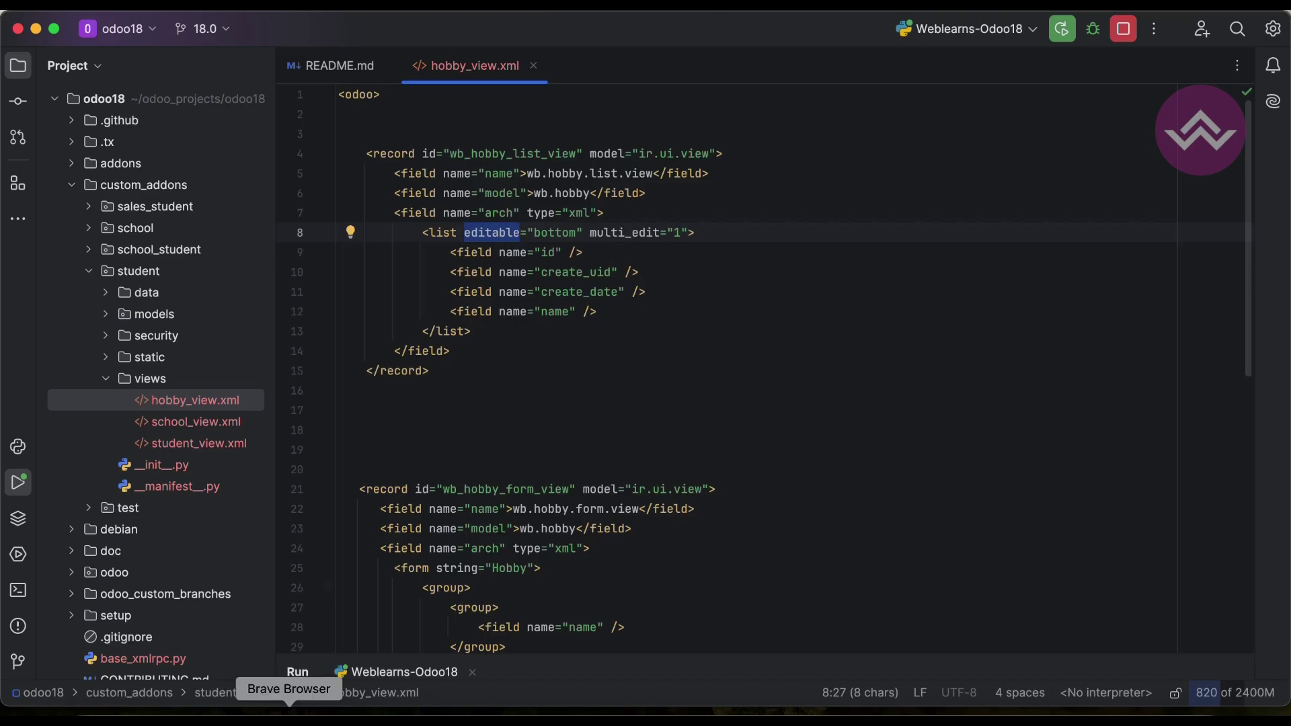
left_click(290, 716)
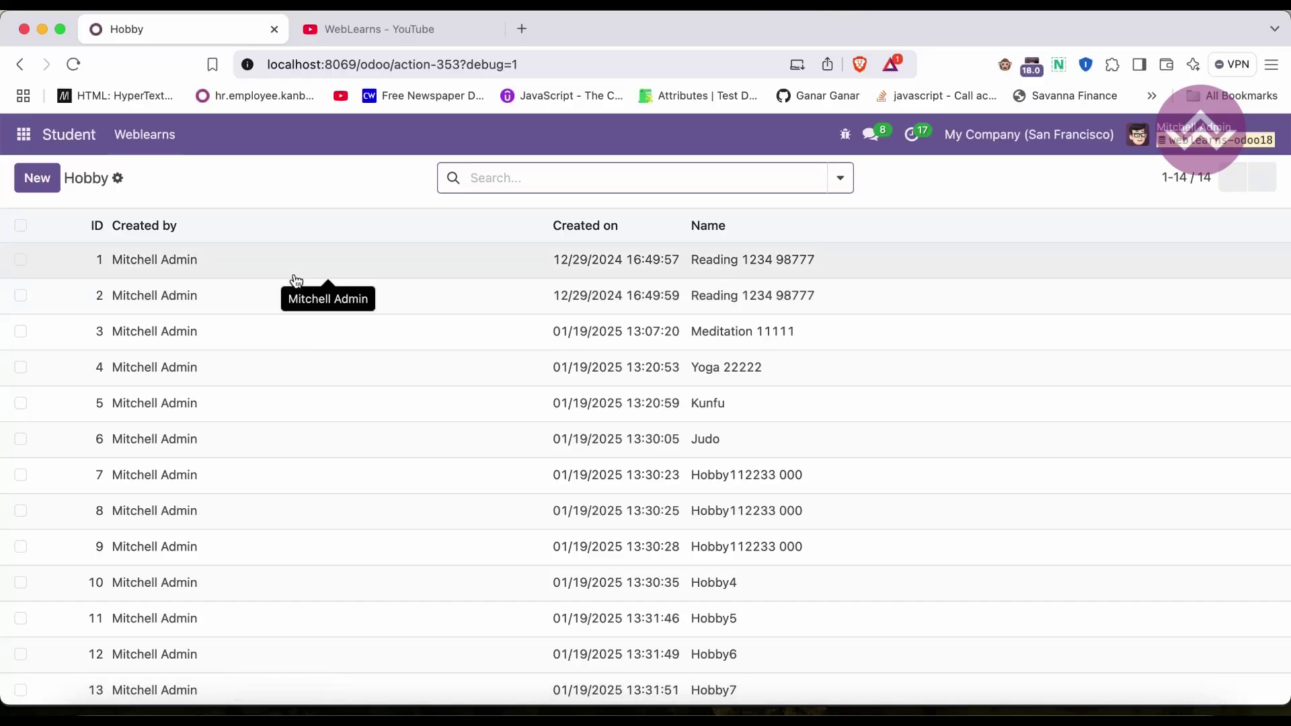
left_click(760, 260)
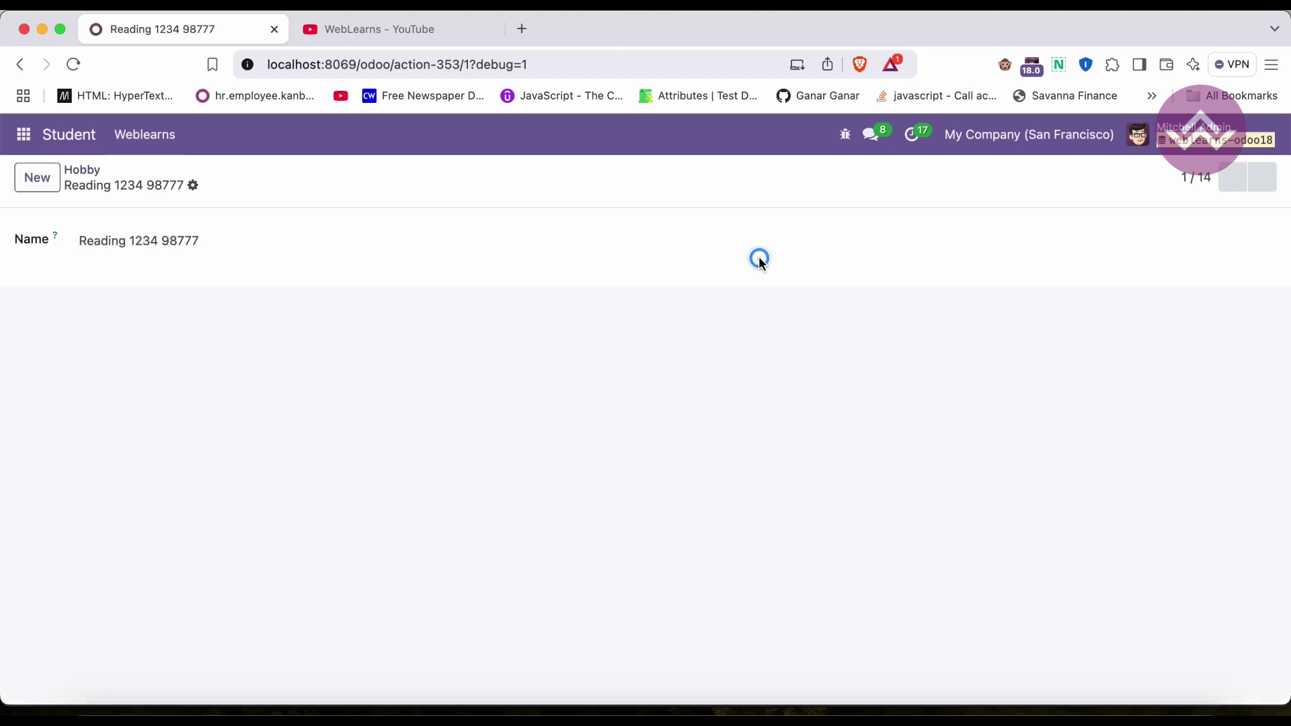
left_click(100, 172)
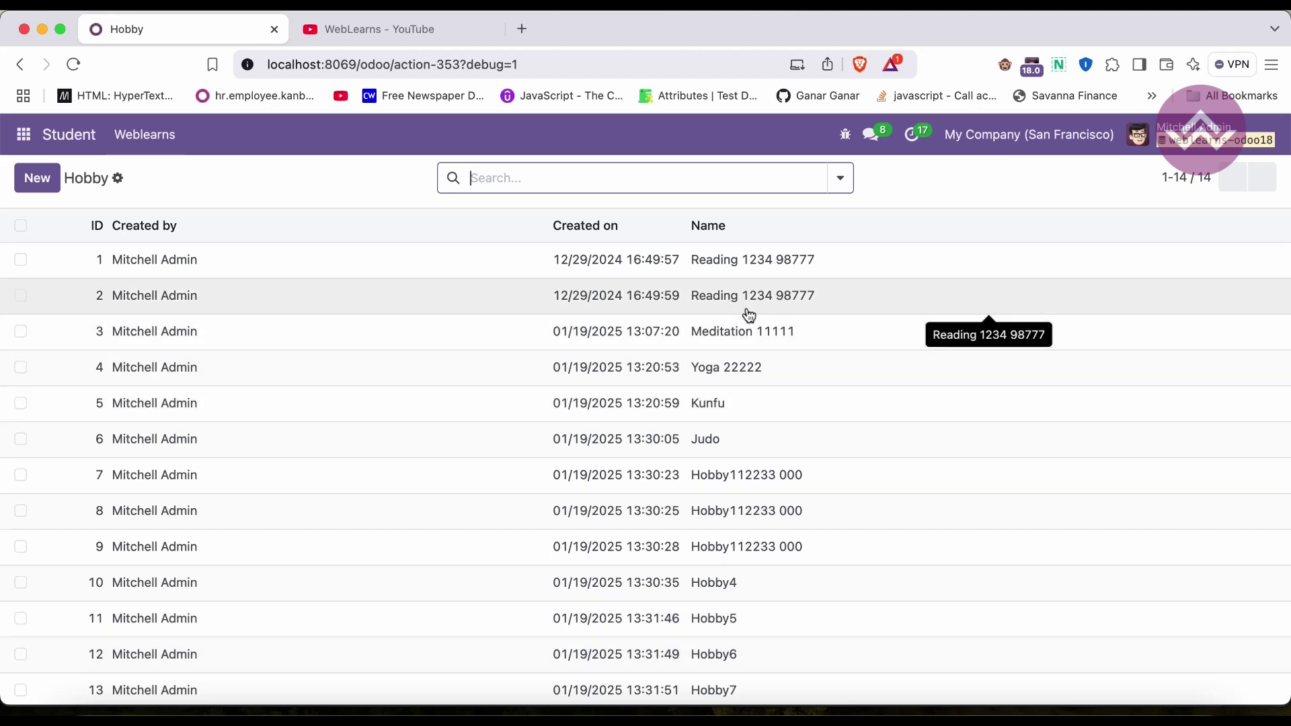
left_click(748, 310)
left_click(91, 172)
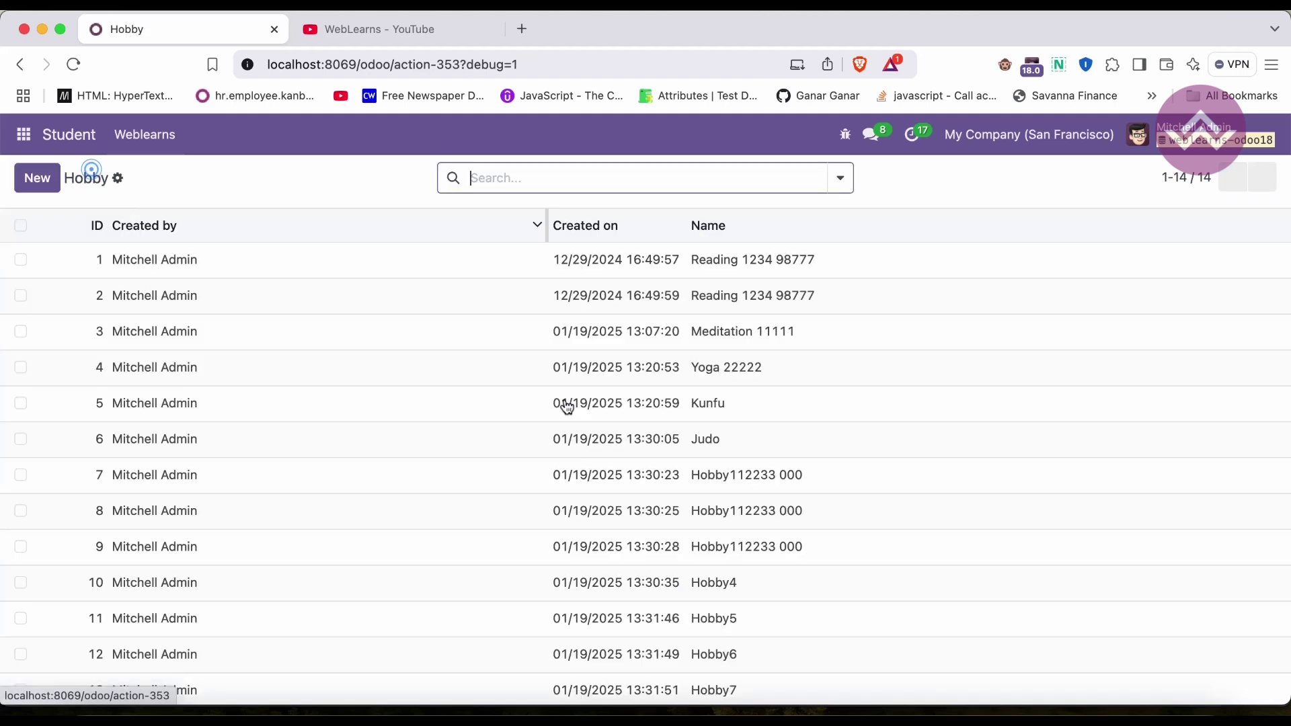
left_click(558, 434)
left_click(87, 170)
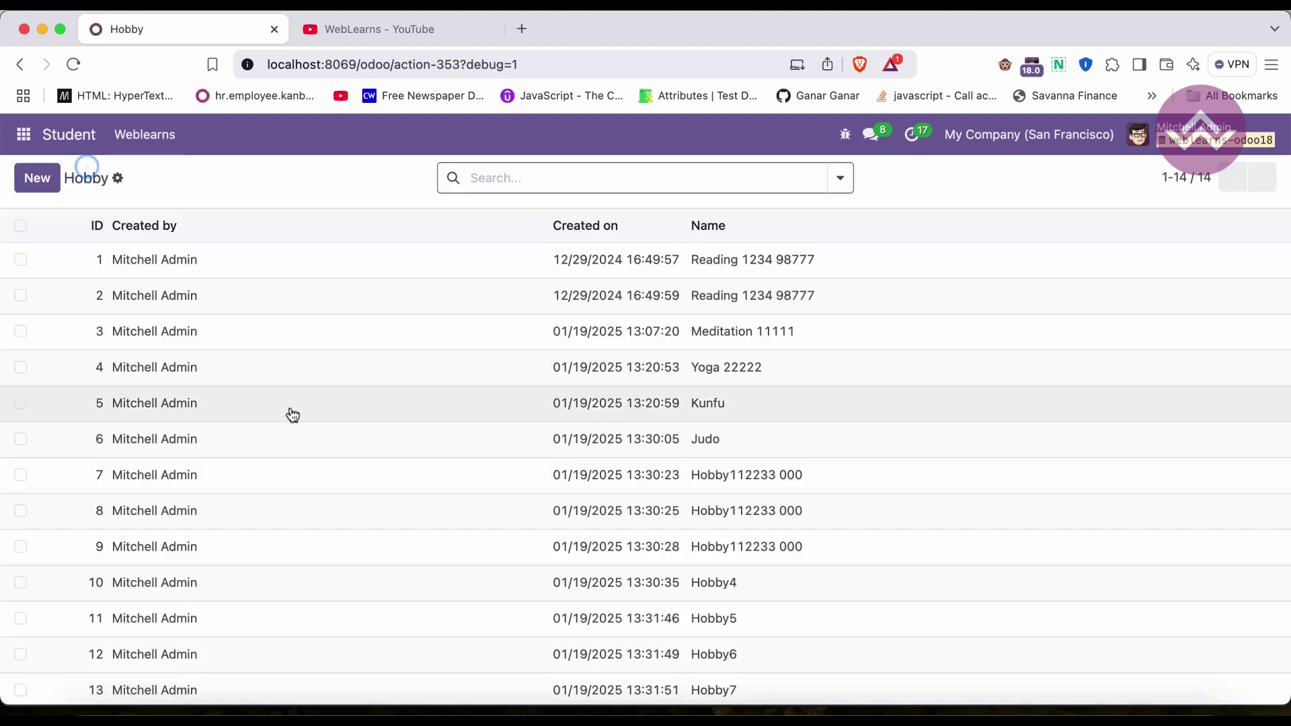
left_click(279, 433)
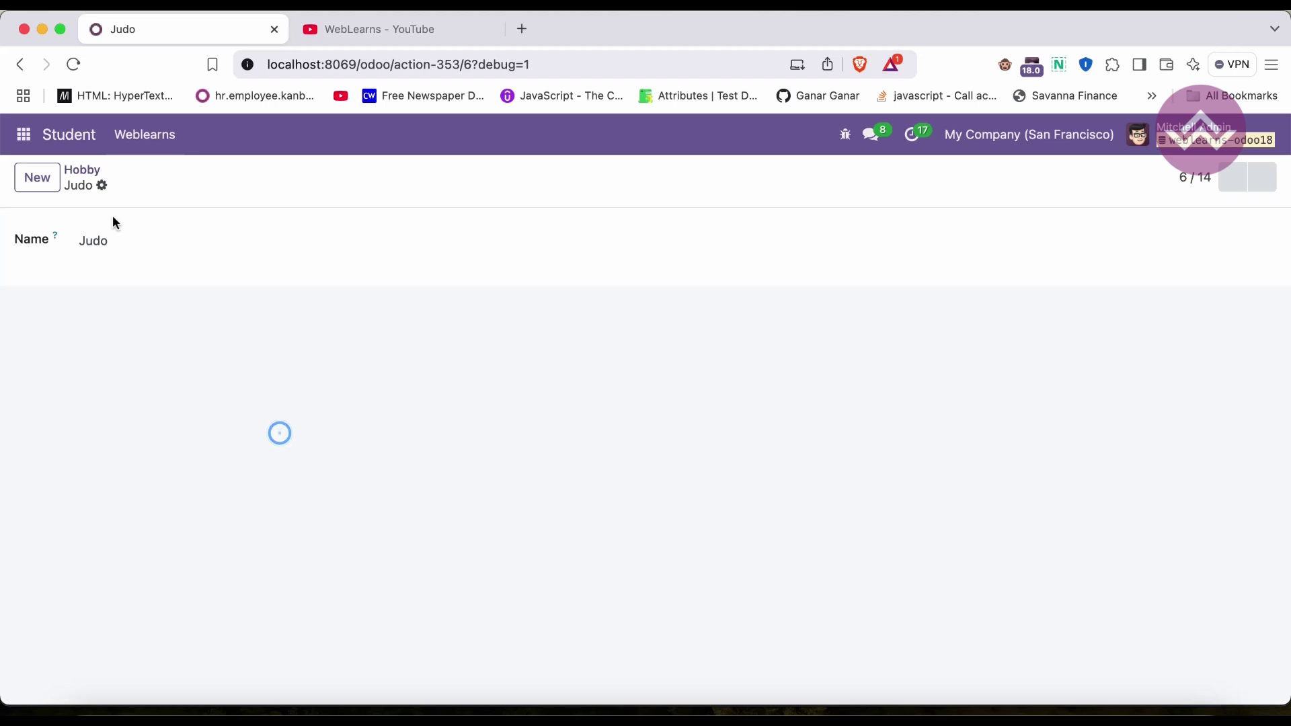
left_click(84, 171)
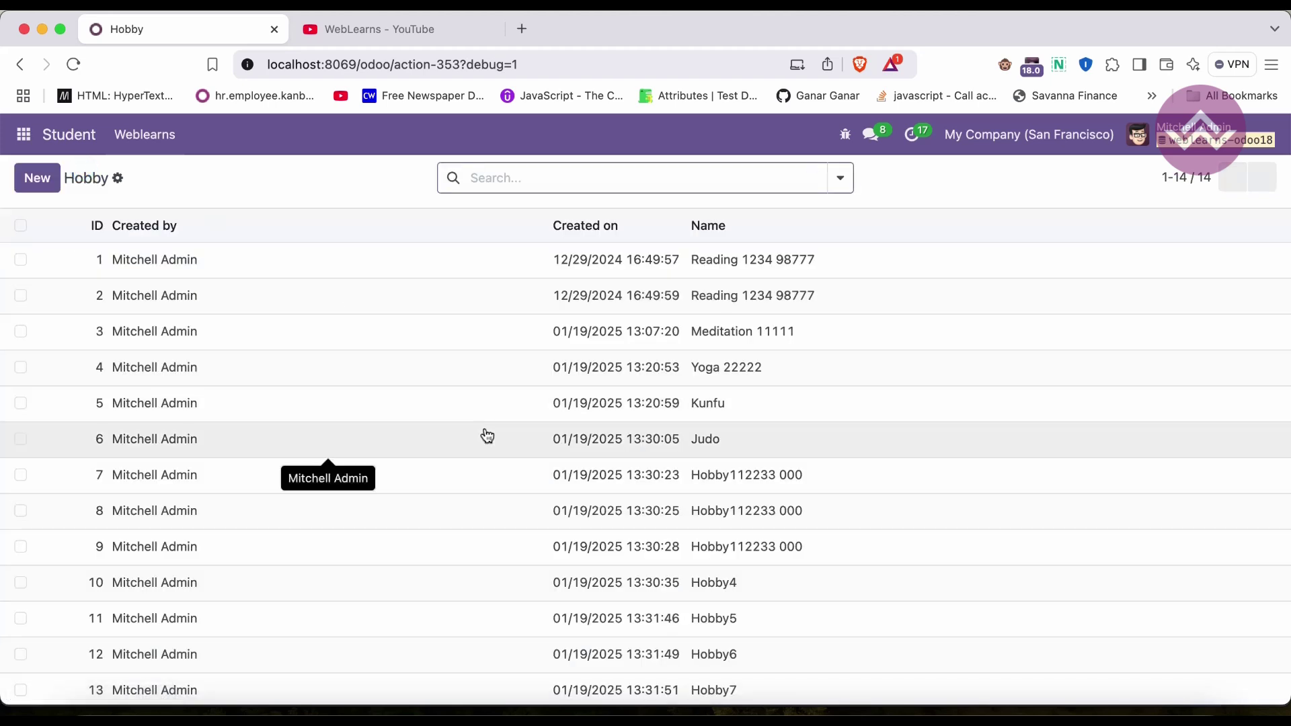
- Highlight multi_edit="1" and editable="bottom" on line 8 of hobby_view.xml, then return to Brave
left_click(223, 716)
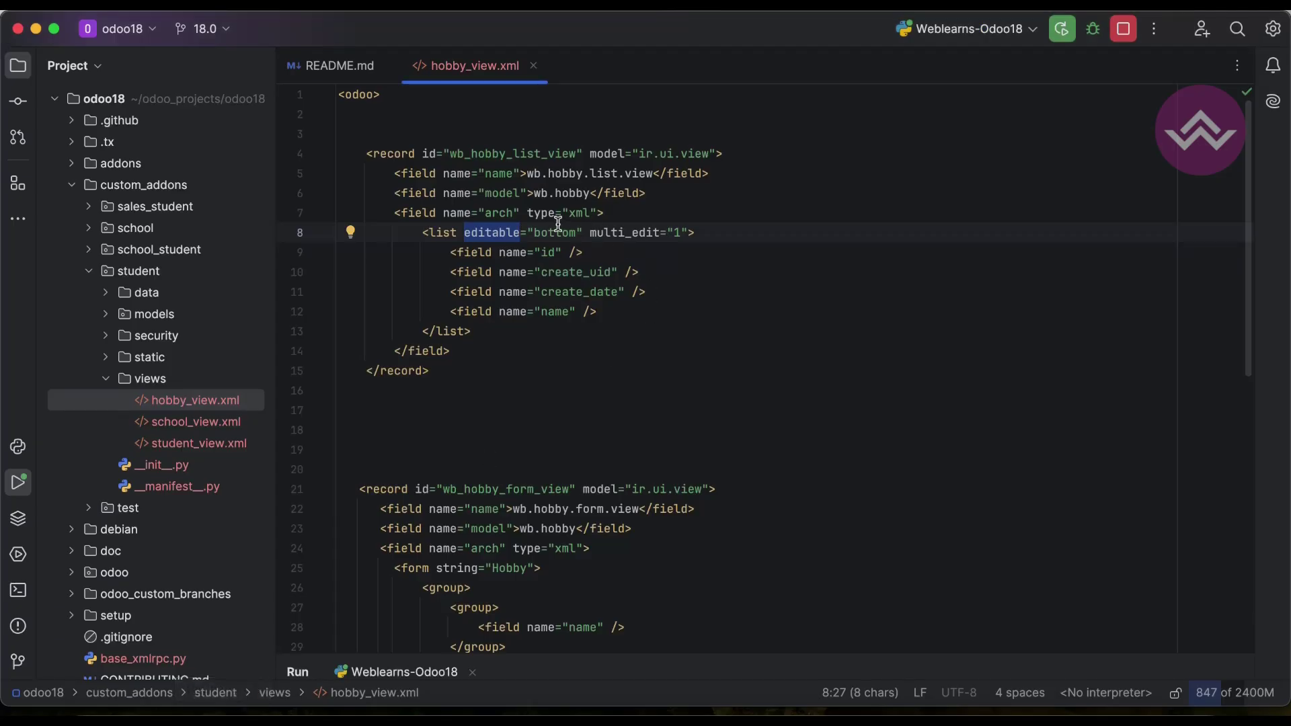
left_click_drag(590, 232, 687, 232)
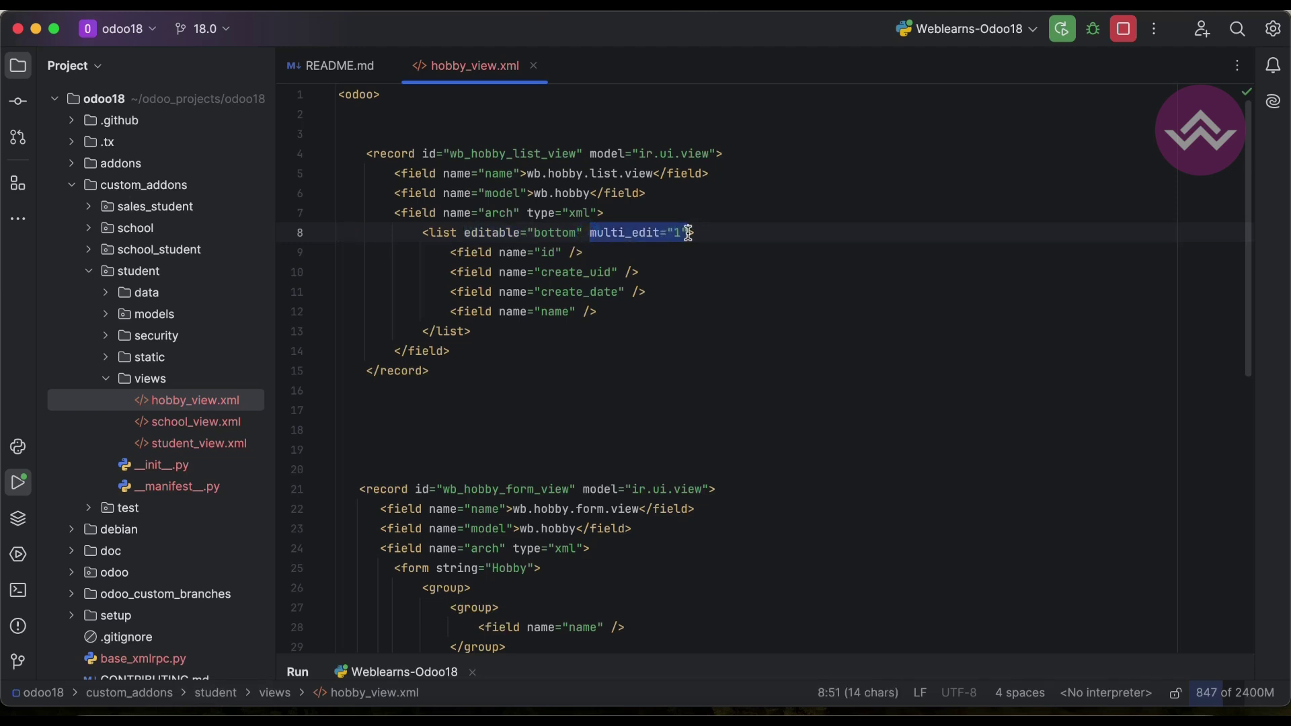
left_click_drag(463, 232, 584, 231)
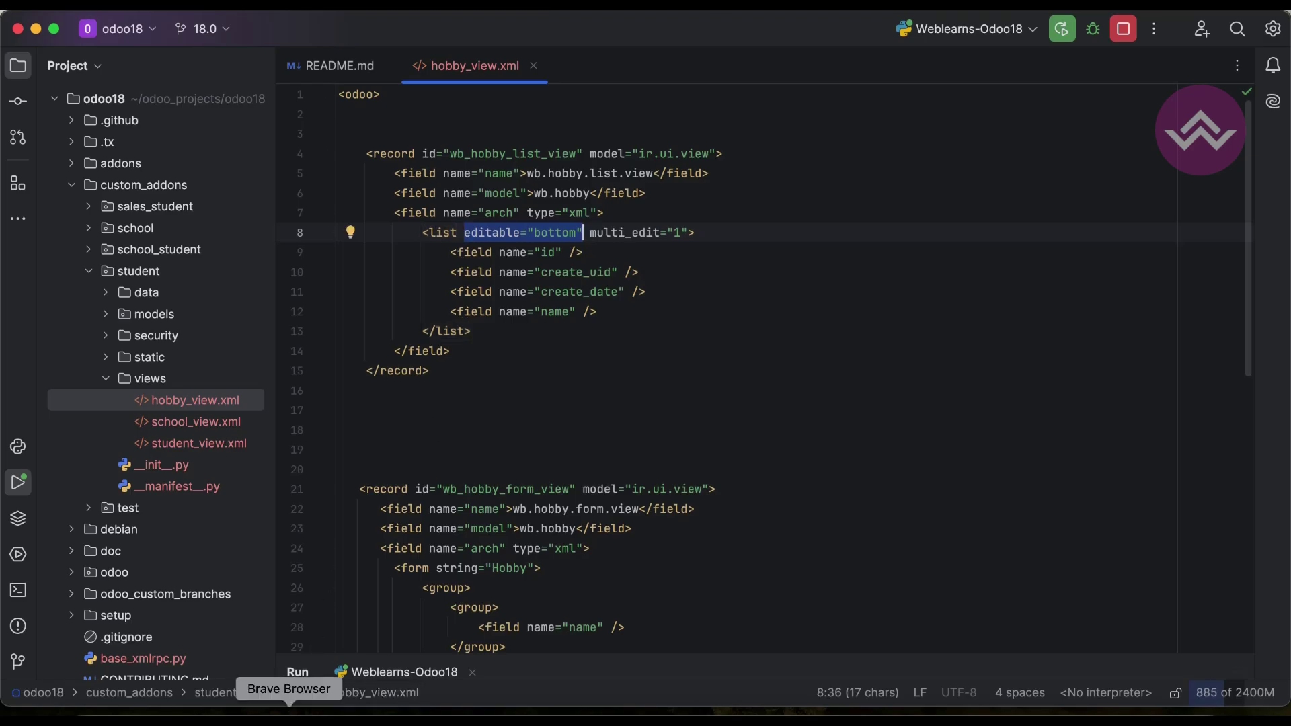
left_click(289, 716)
- Select hobby records 1 through 5 in the list
left_click(21, 259)
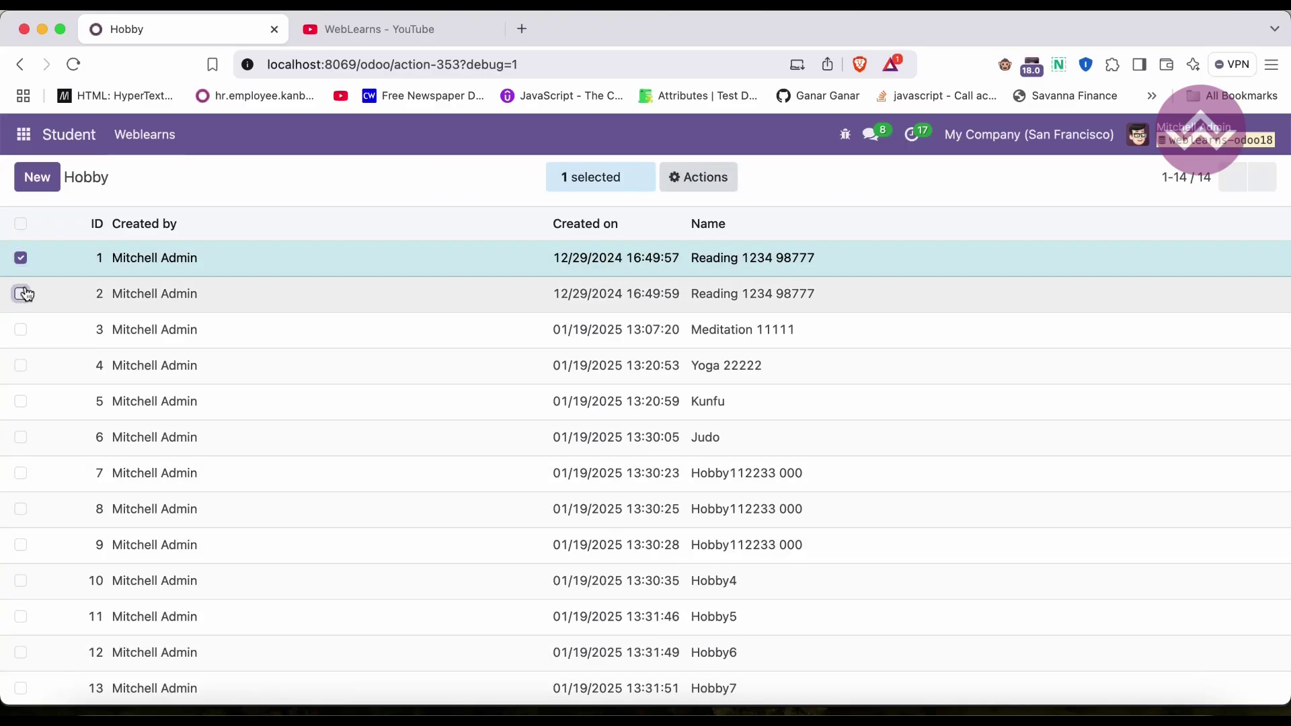
left_click(20, 296)
left_click(21, 331)
left_click(21, 366)
left_click(21, 402)
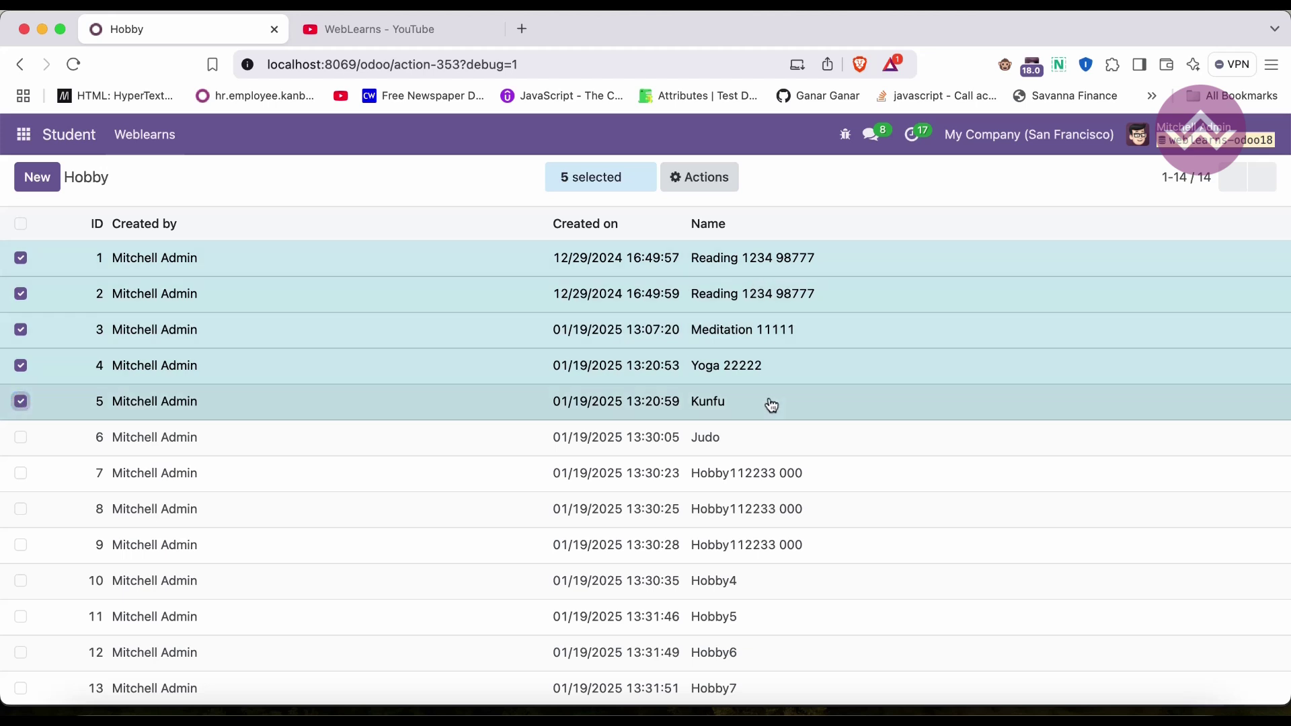
- Enter 'Kunfu 9000' as the shared name, cancel the confirmation, and deselect all rows
left_click(769, 399)
type("9000")
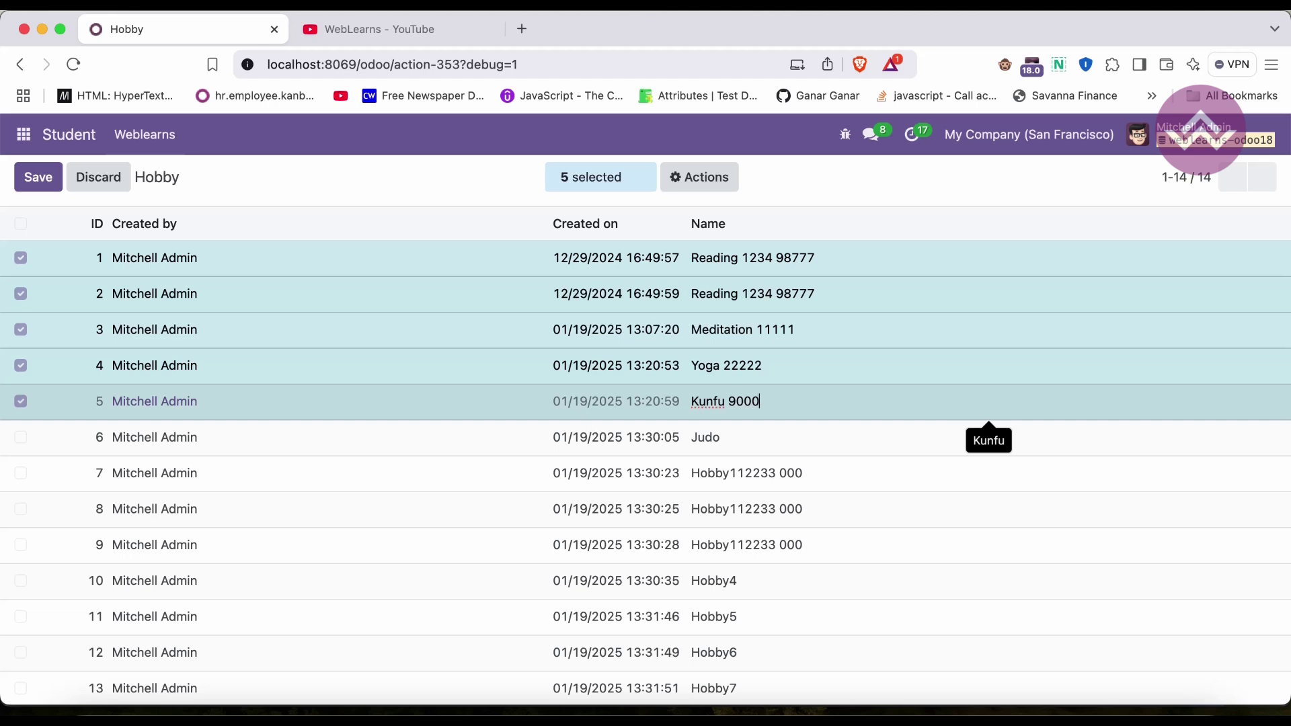
left_click(375, 178)
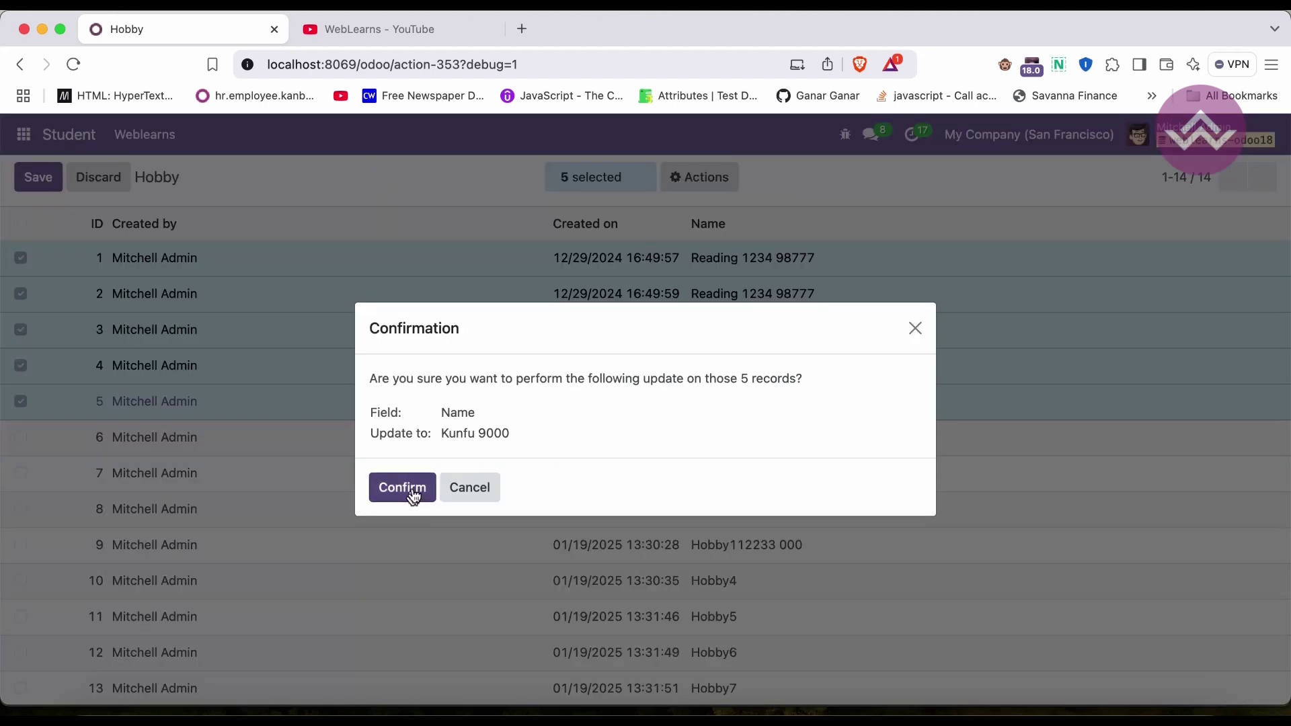
left_click(481, 491)
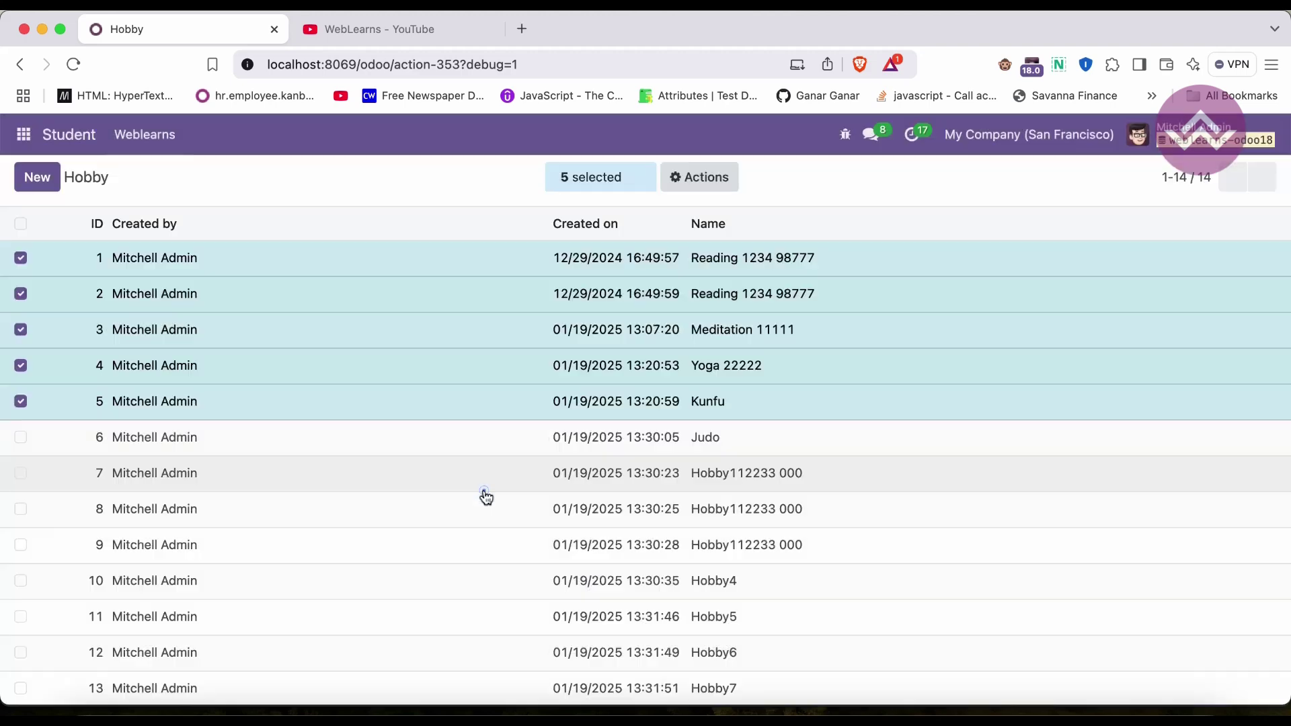
left_click(21, 224)
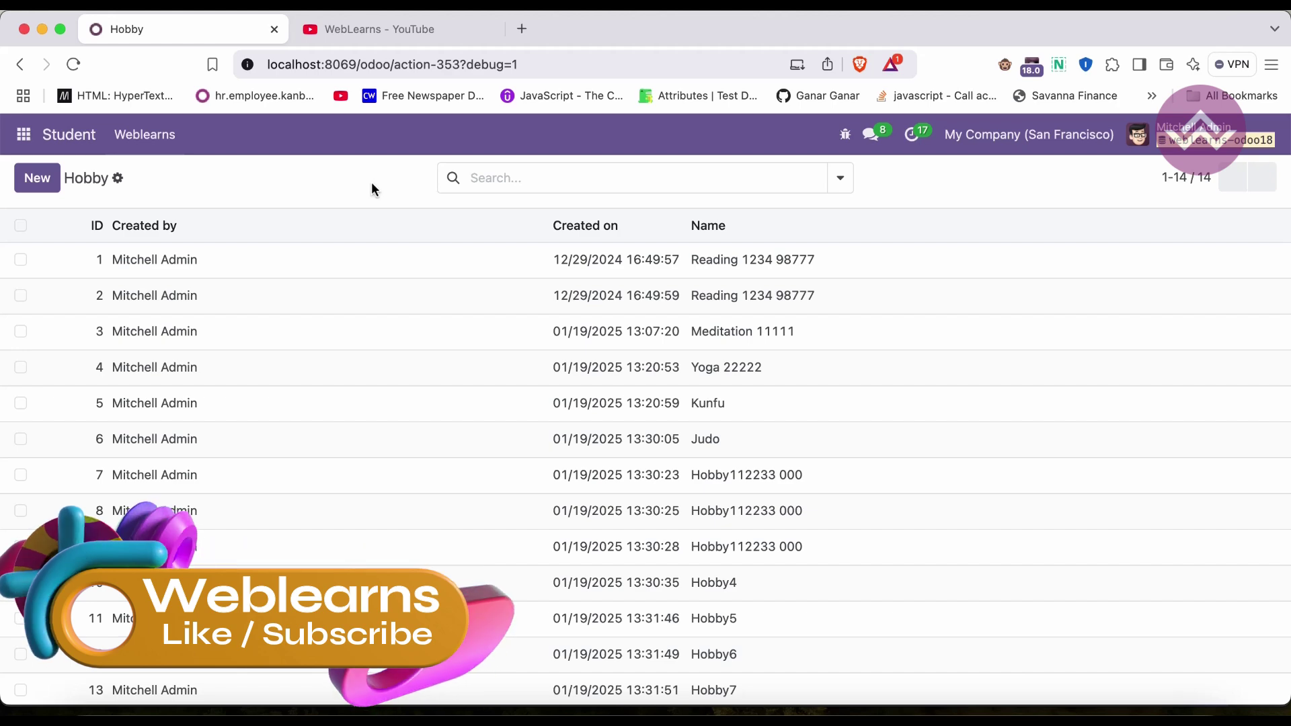
left_click(222, 717)
left_click(607, 235)
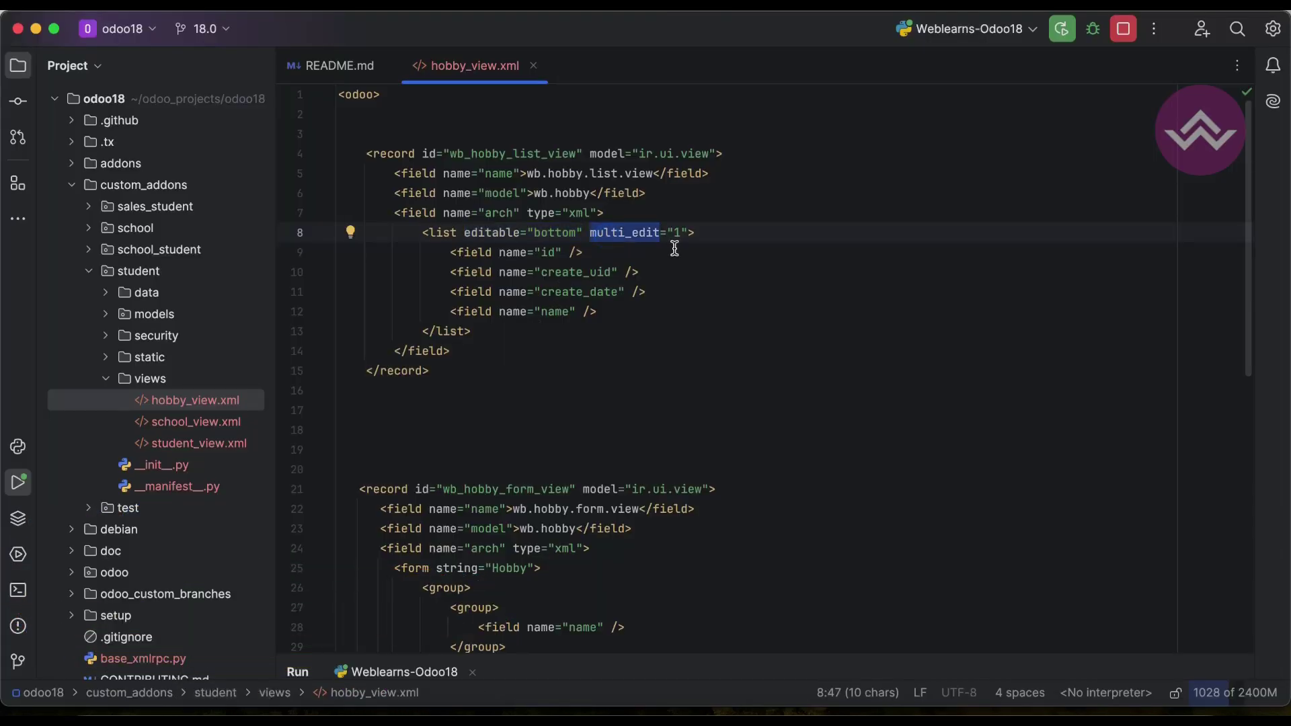
left_click(289, 717)
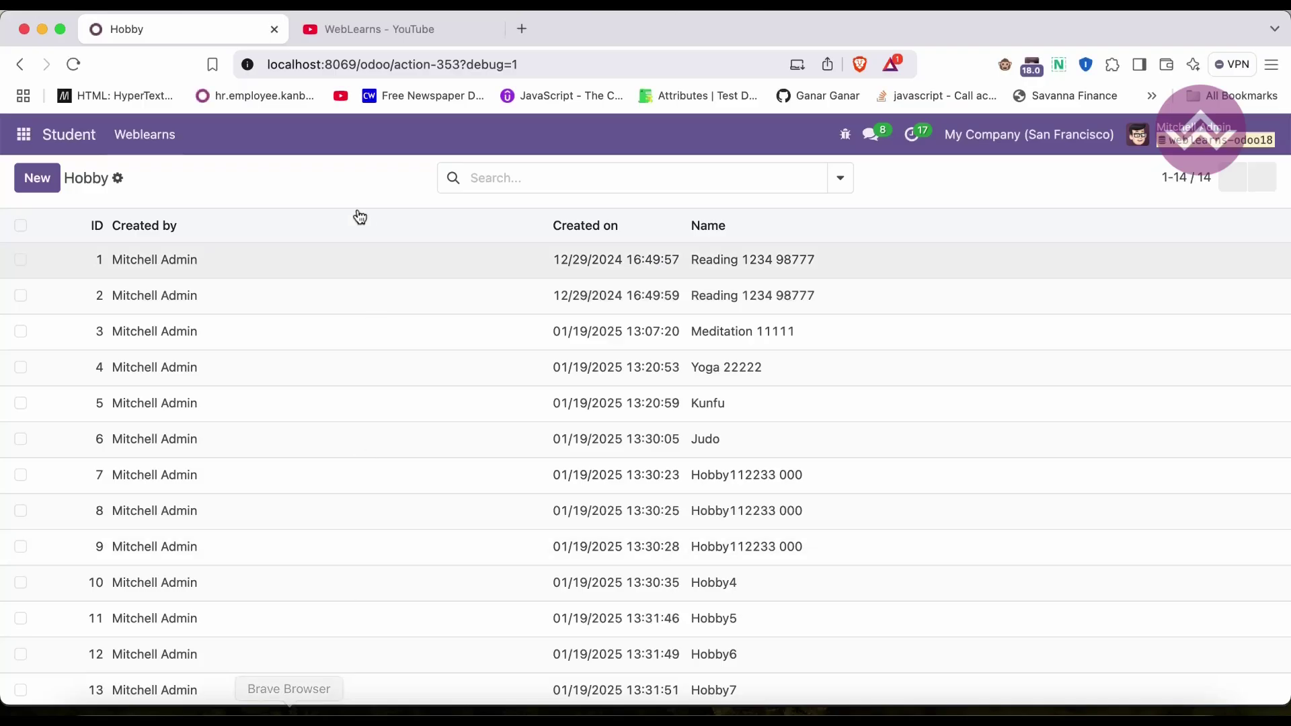